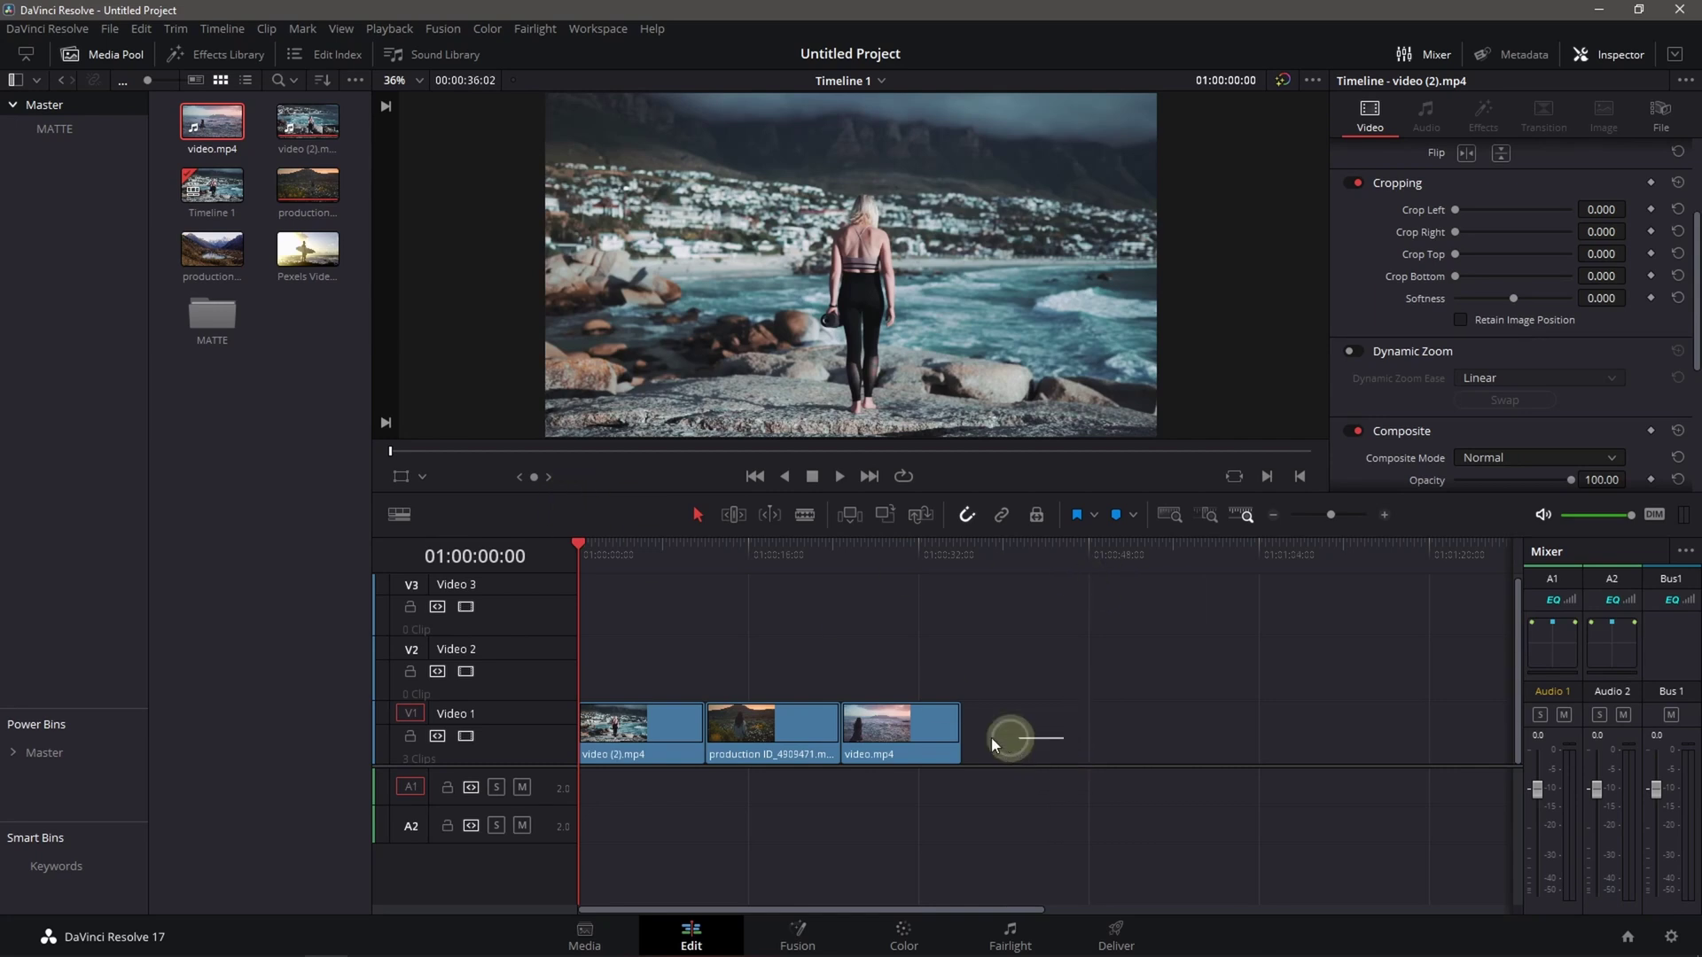
# Marquee-select the three clips on Video 1.
pyautogui.moveTo(990, 738); pyautogui.dragTo(596, 694)
# Lift video (2).mp4 from Video 1 up to Video 3 after scrubbing through the edit.
pyautogui.click(1016, 731)
pyautogui.moveTo(583, 560)
pyautogui.mouseDown()
pyautogui.moveTo(794, 602)
pyautogui.moveTo(569, 597)
pyautogui.mouseUp()
pyautogui.moveTo(649, 739); pyautogui.dragTo(647, 619)
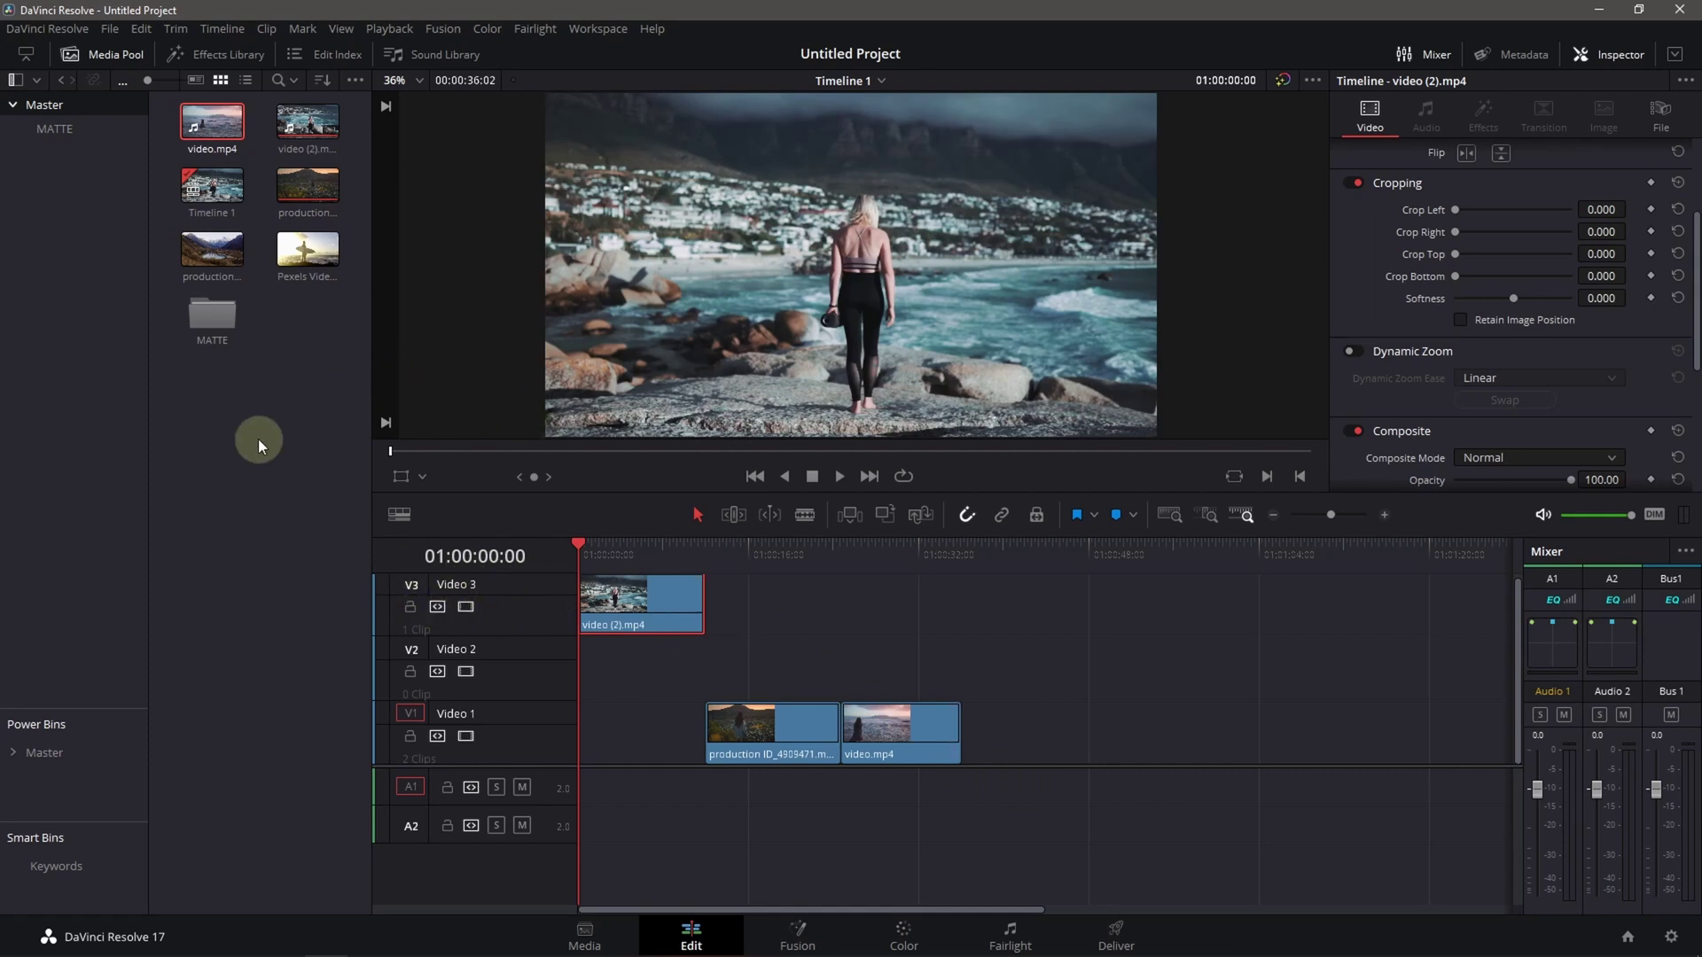
# Place the 2.mp4 matte from the MATTE bin on Video 2 and delete its audio.
pyautogui.doubleClick(222, 326)
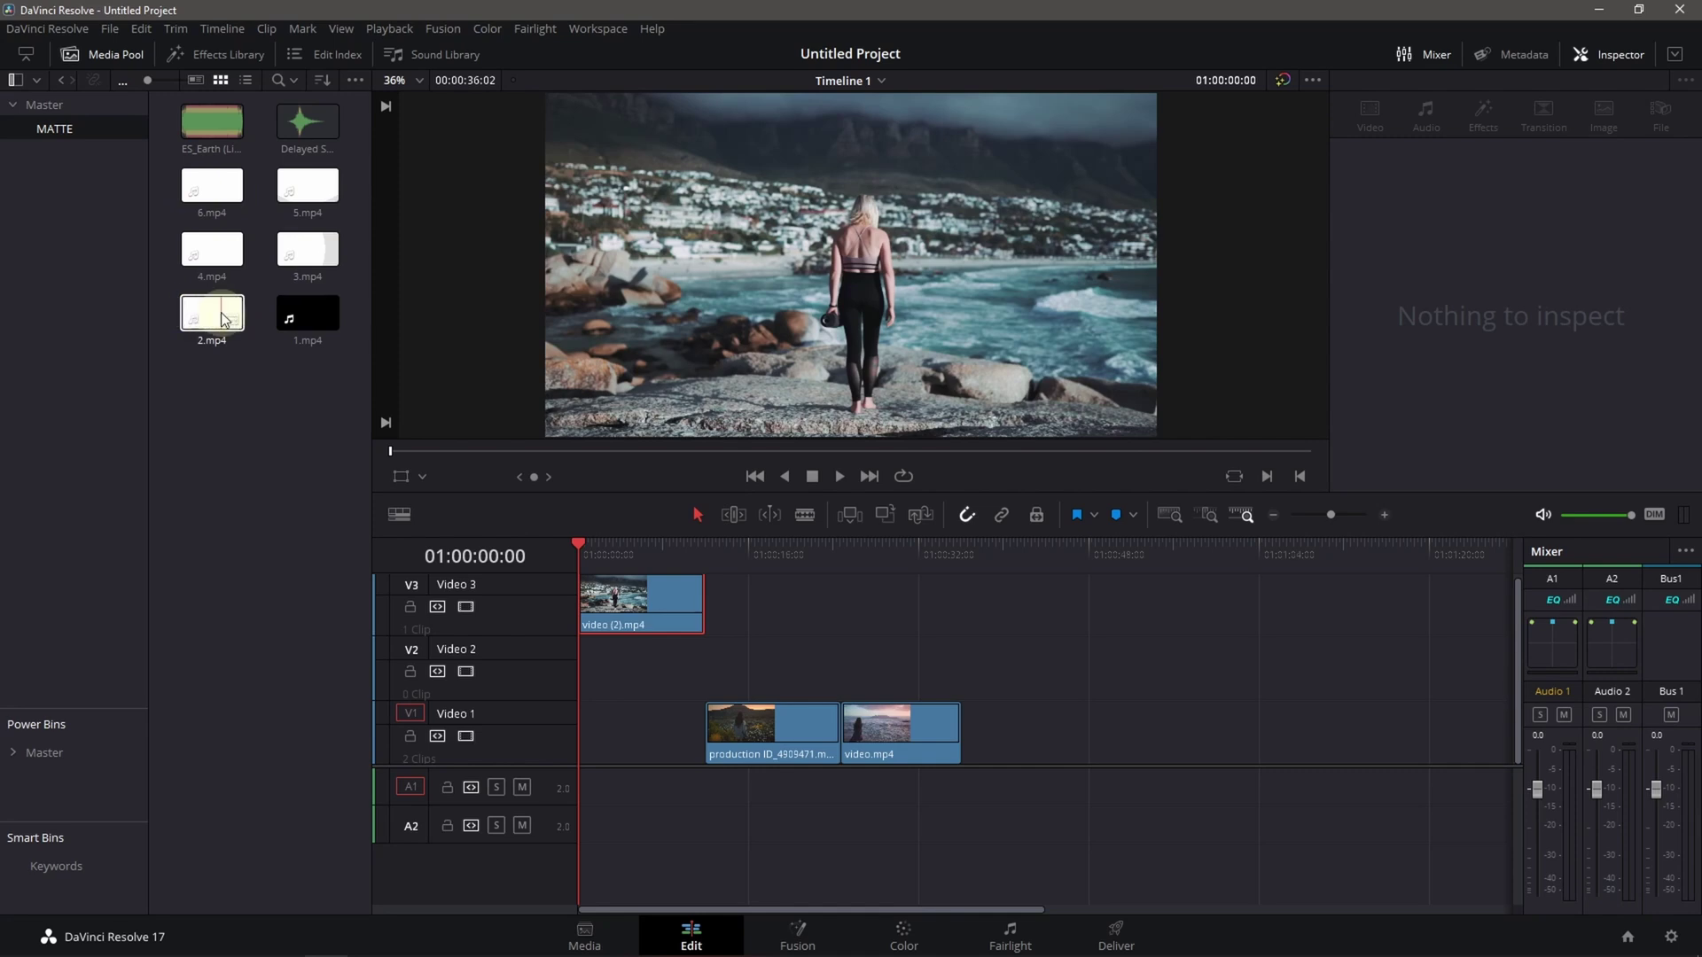
pyautogui.moveTo(224, 319); pyautogui.dragTo(682, 687)
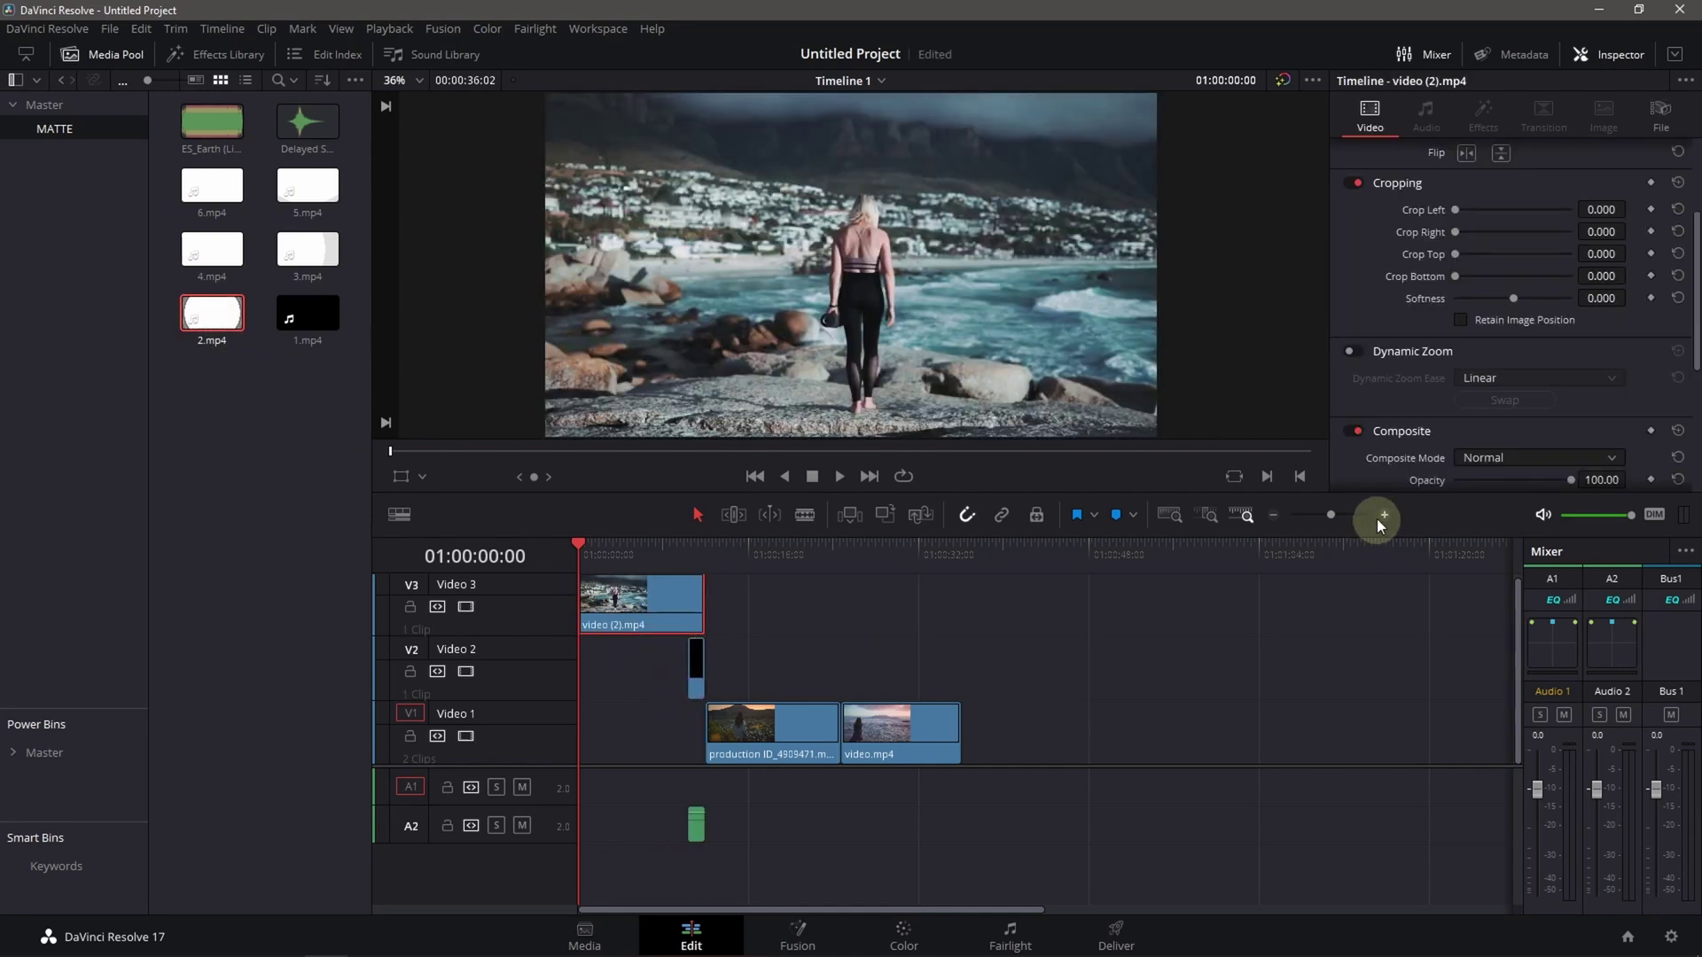
pyautogui.moveTo(1330, 515); pyautogui.dragTo(1336, 514)
pyautogui.click(829, 832)
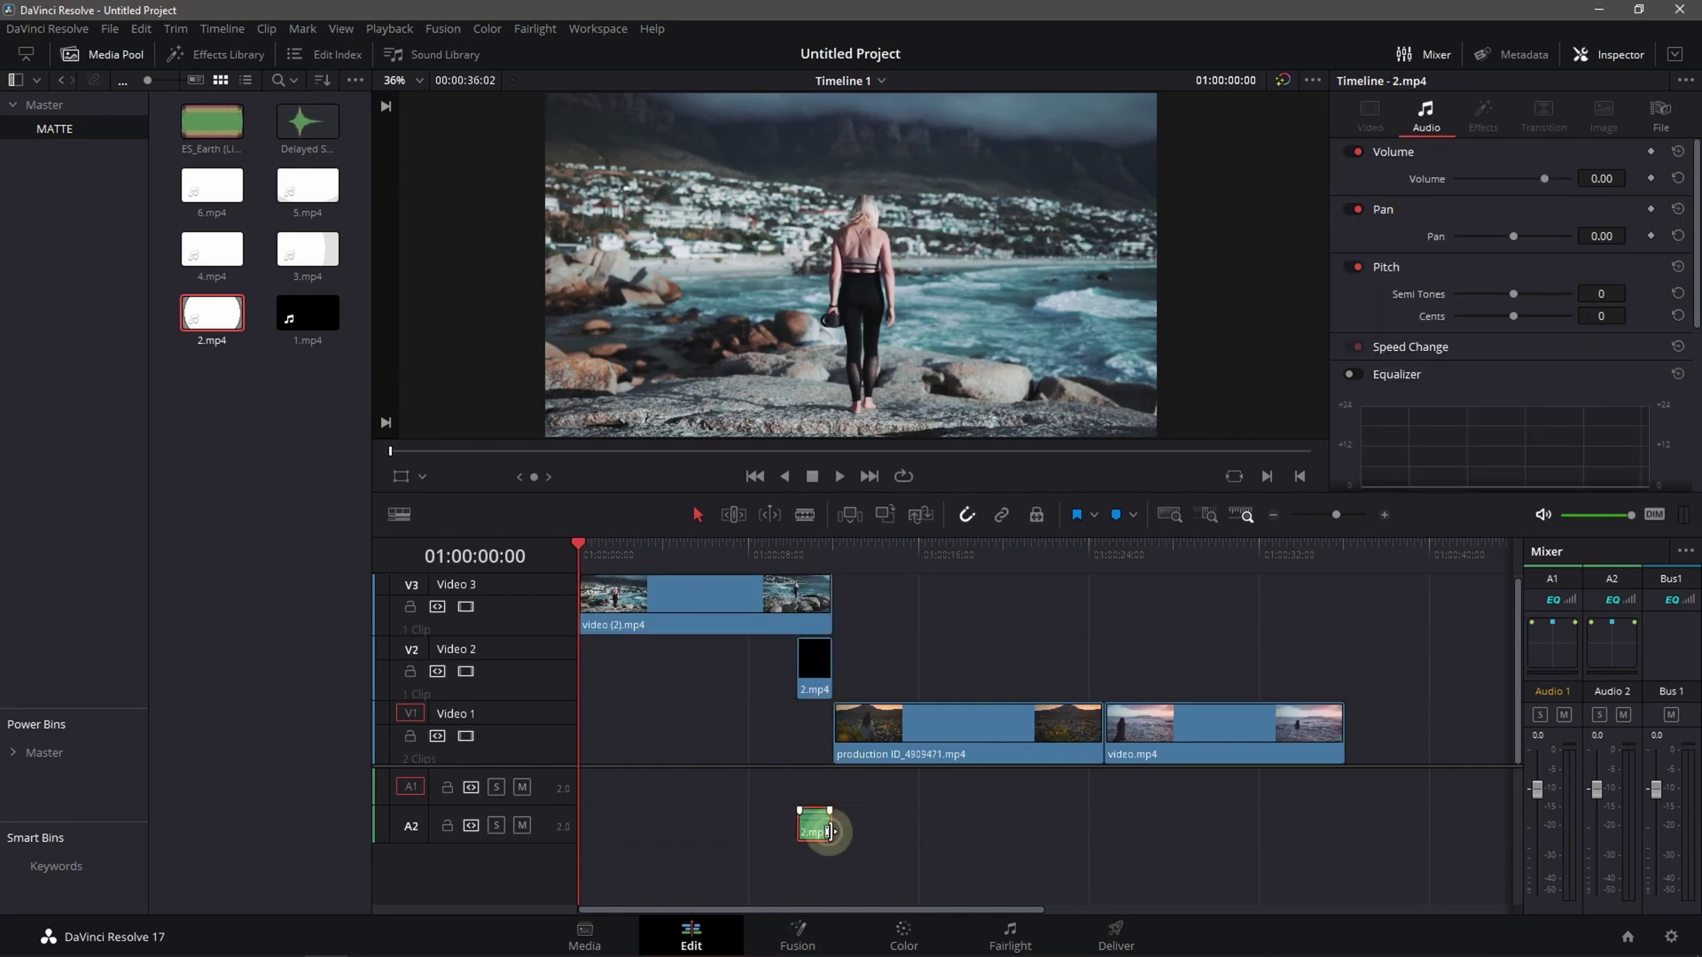
pyautogui.press('Delete')
# Slide the production clip left to start under the matte and save the project.
pyautogui.click(971, 737)
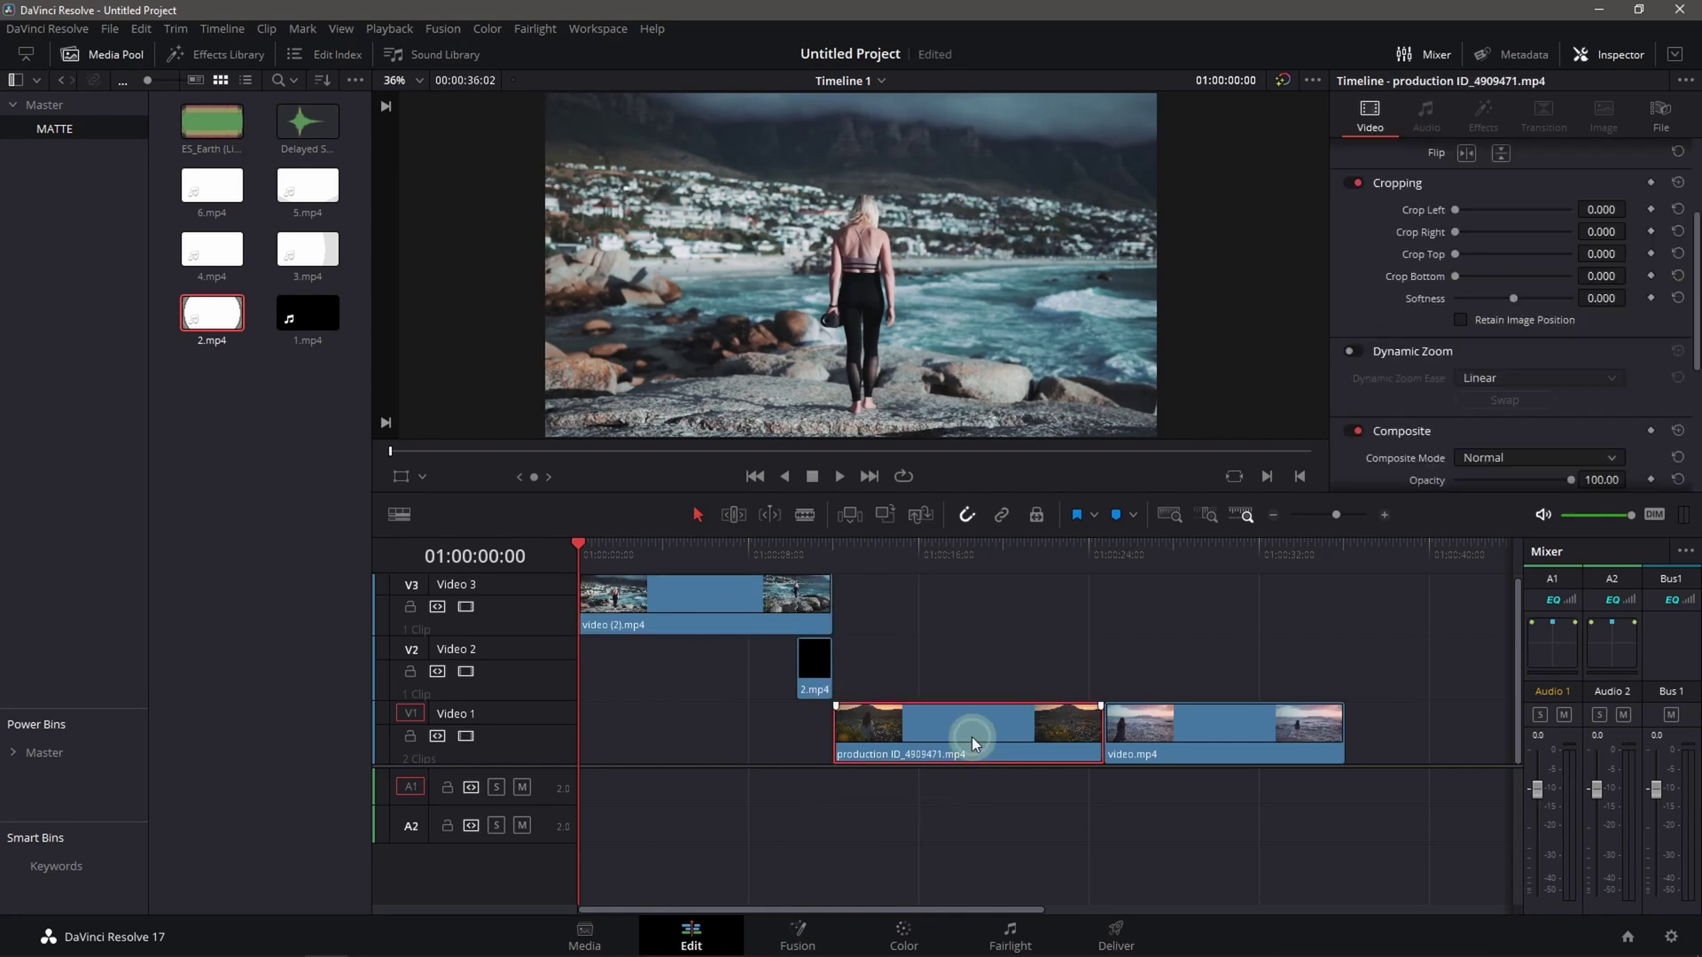
pyautogui.moveTo(1038, 735); pyautogui.dragTo(1007, 737)
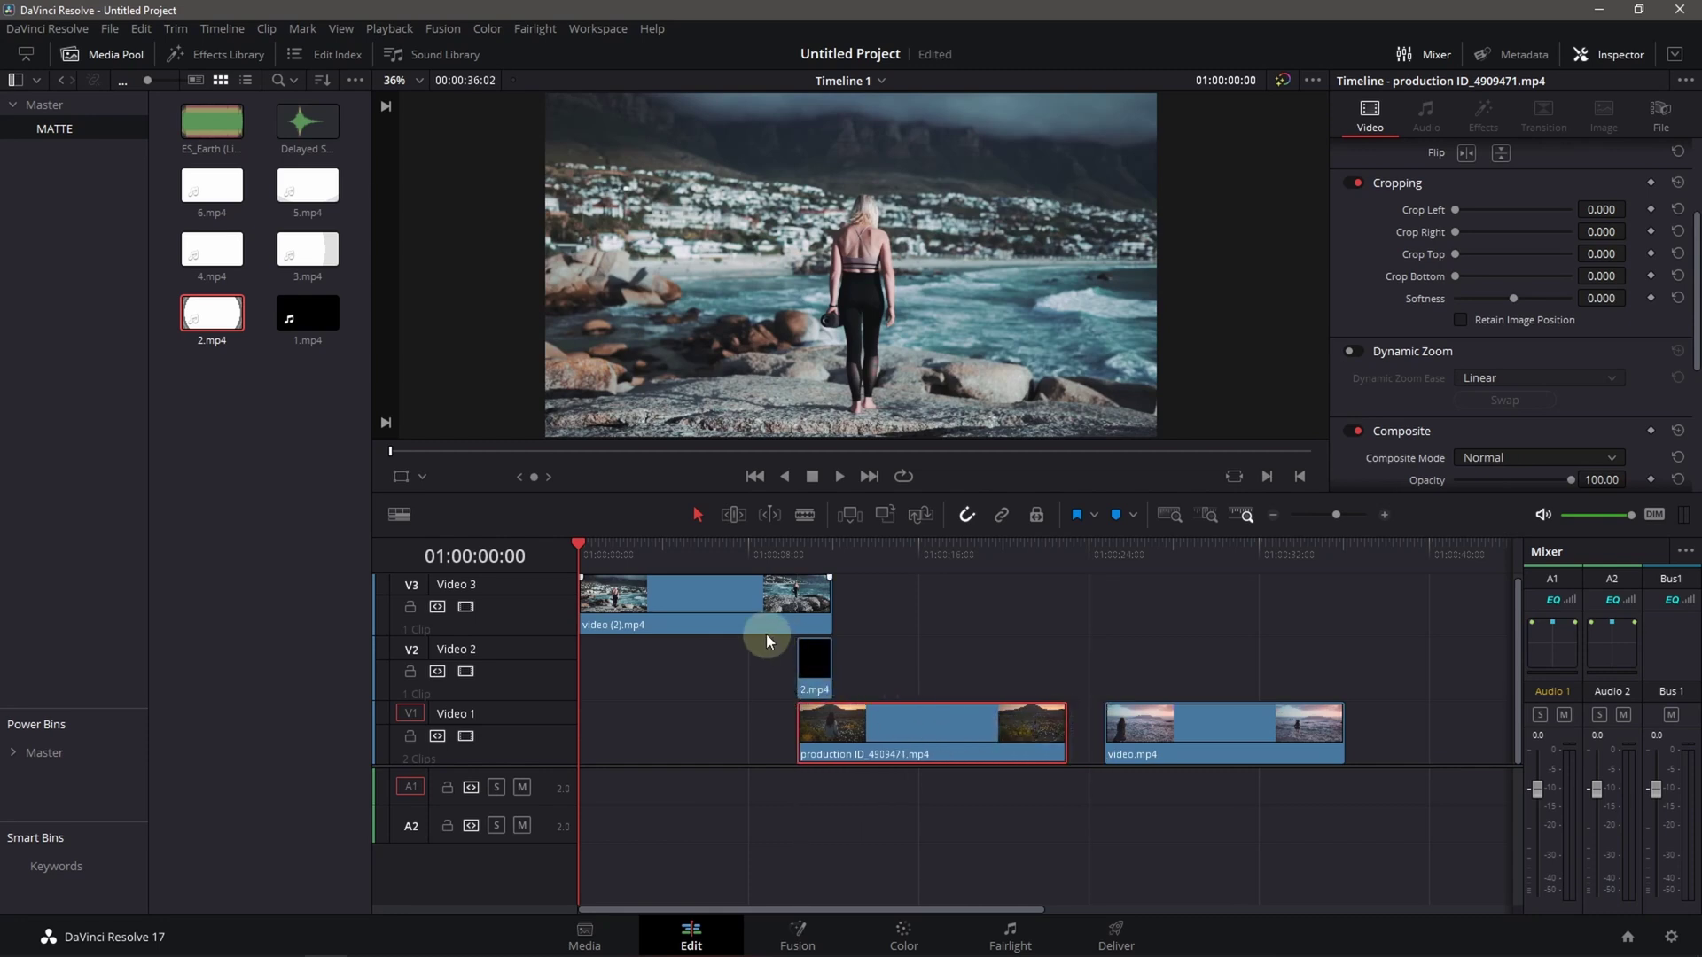
pyautogui.hotkey('ctrl', 's')
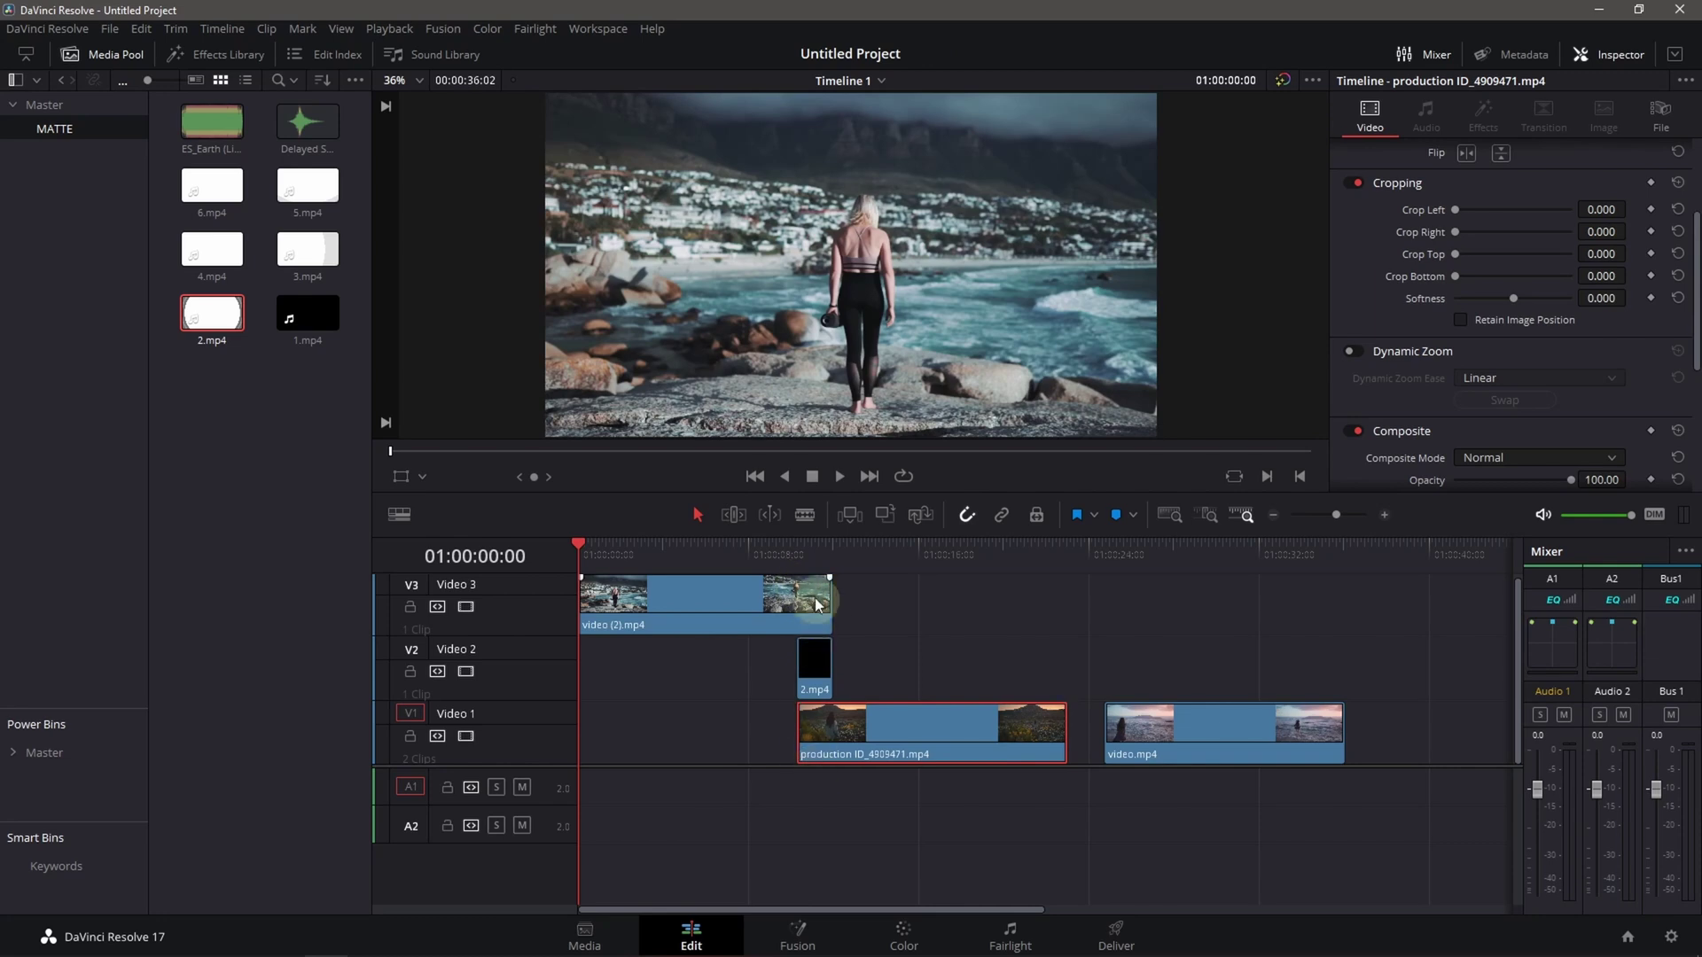
pyautogui.moveTo(578, 544)
pyautogui.mouseDown()
pyautogui.moveTo(826, 576)
pyautogui.moveTo(790, 578)
pyautogui.mouseUp()
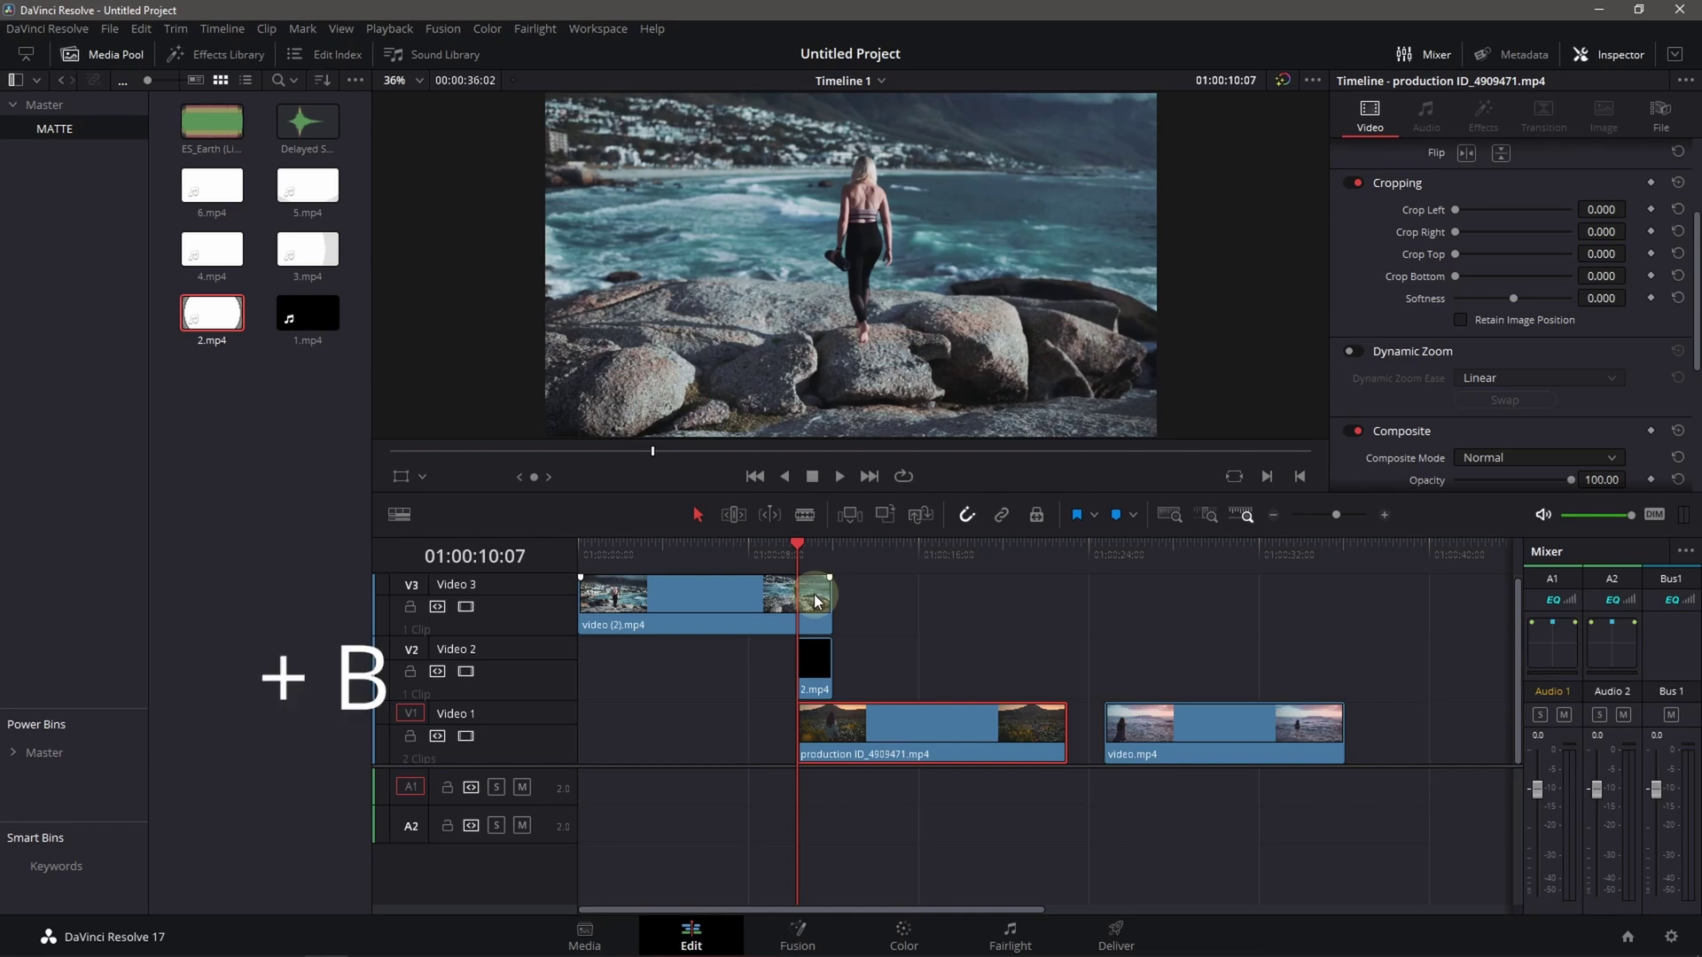
# Blade video (2).mp4 at the playhead and drop its first part onto Video 1.
pyautogui.hotkey('ctrl', 'b')
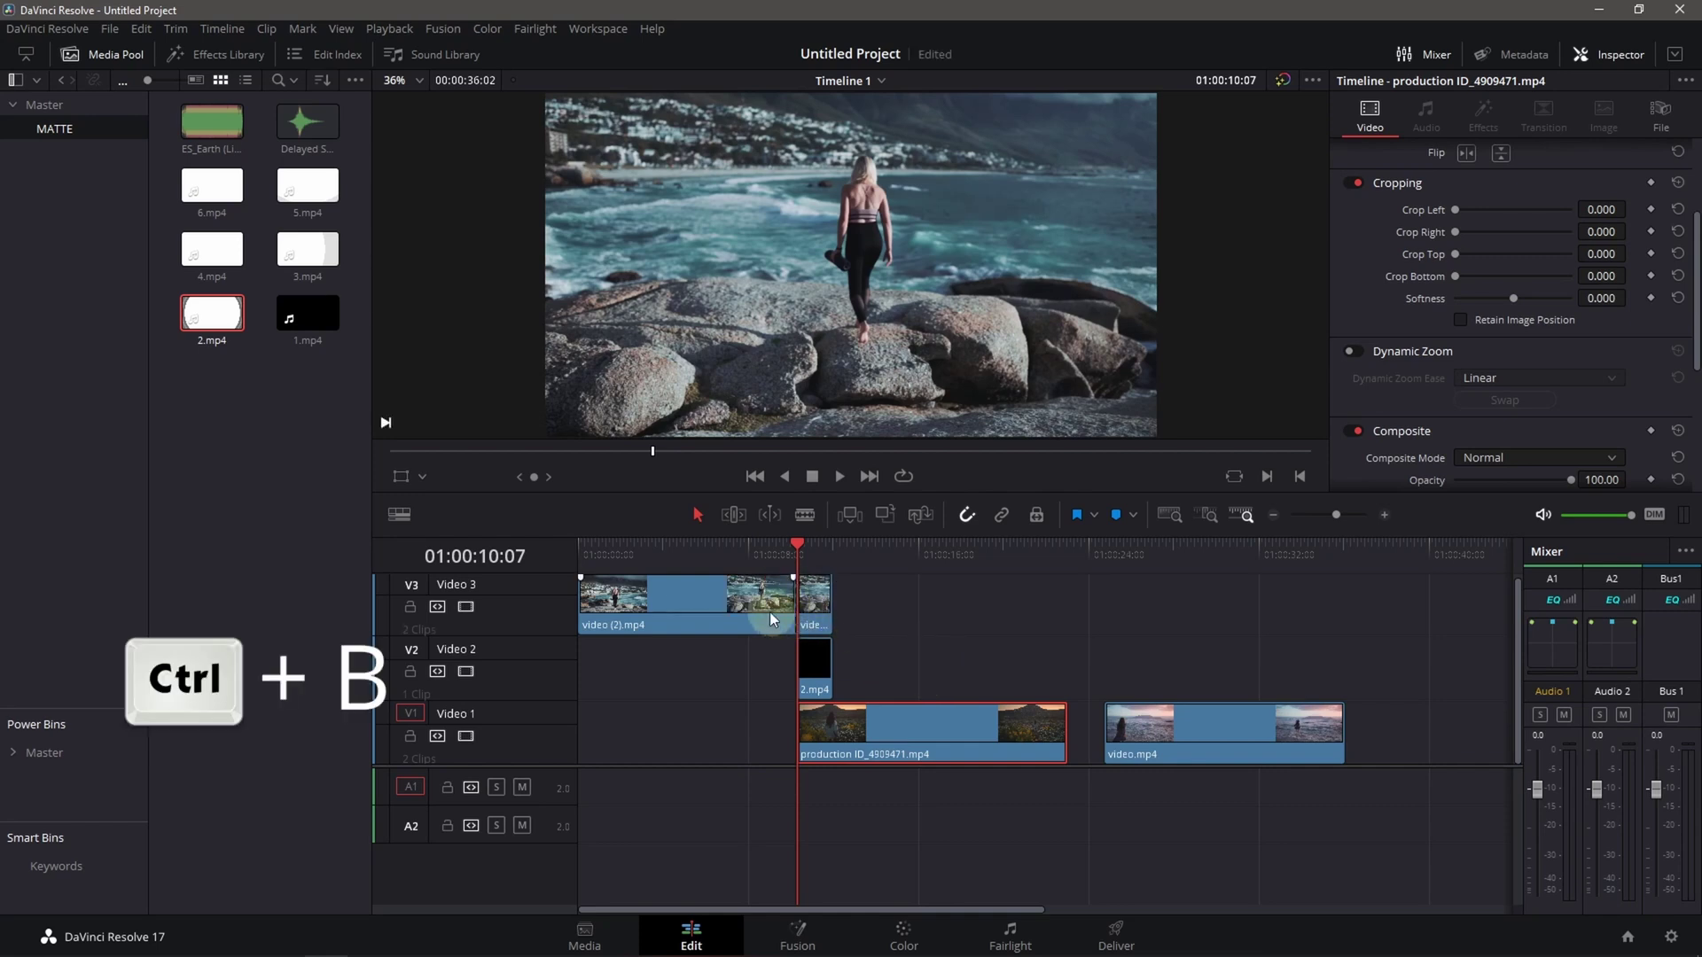
pyautogui.moveTo(732, 606); pyautogui.dragTo(741, 716)
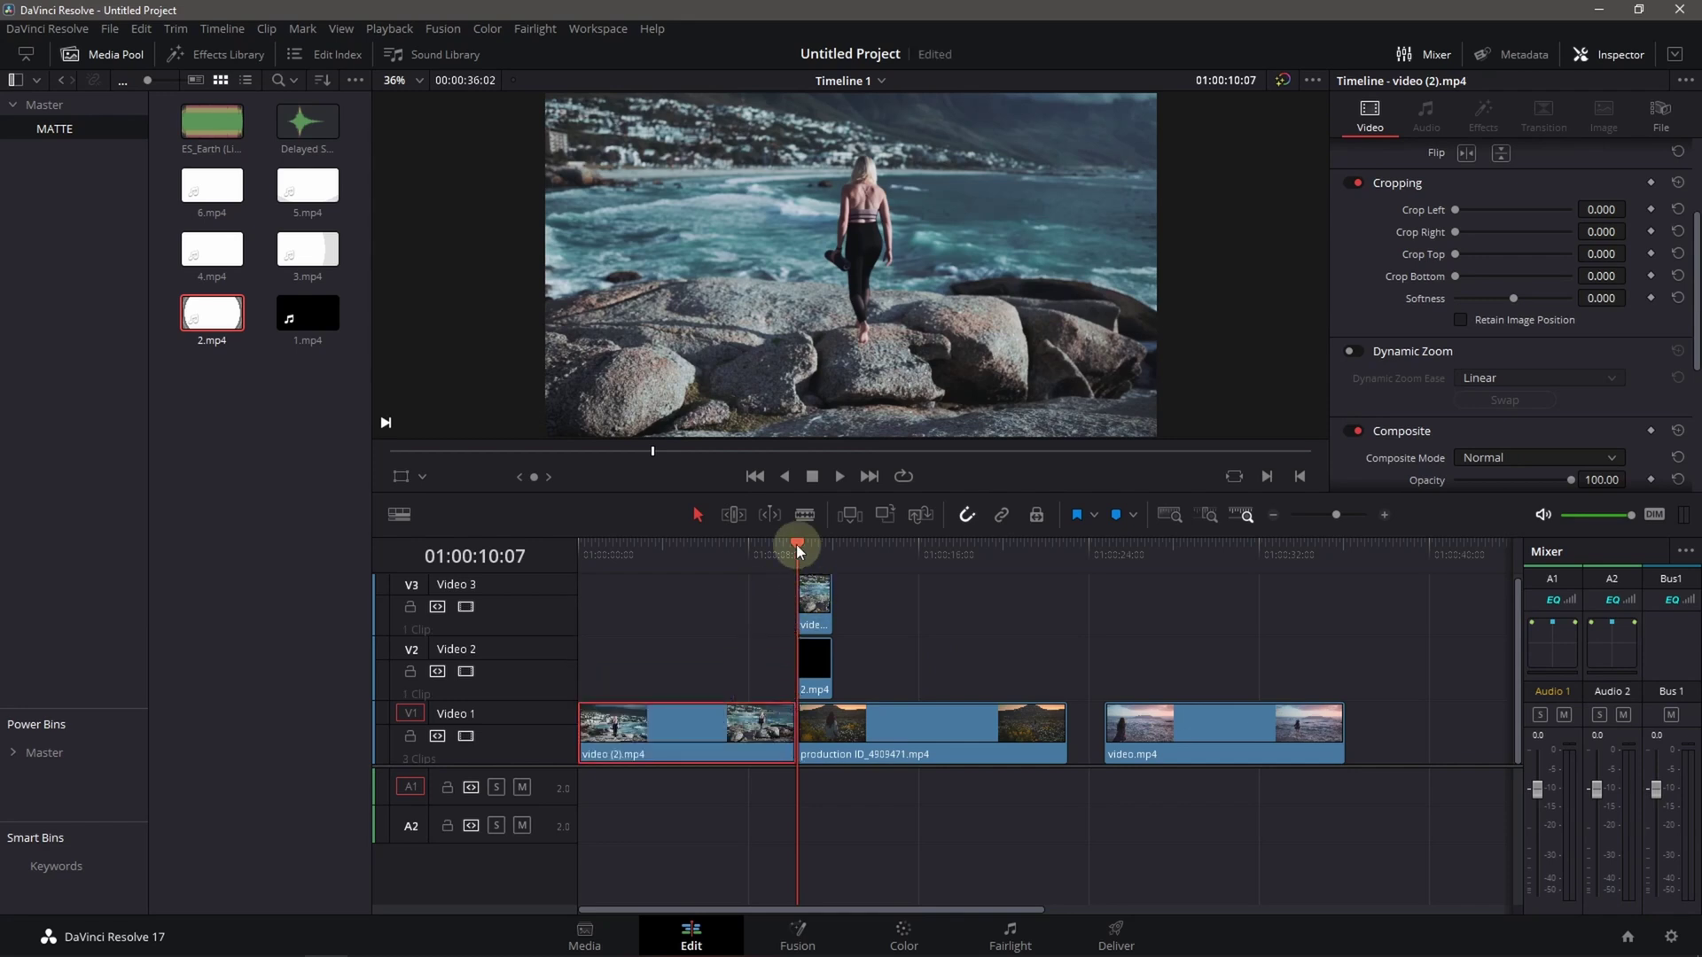
pyautogui.moveTo(795, 544)
pyautogui.mouseDown()
pyautogui.moveTo(947, 551)
pyautogui.moveTo(775, 549)
pyautogui.moveTo(790, 549)
pyautogui.mouseUp()
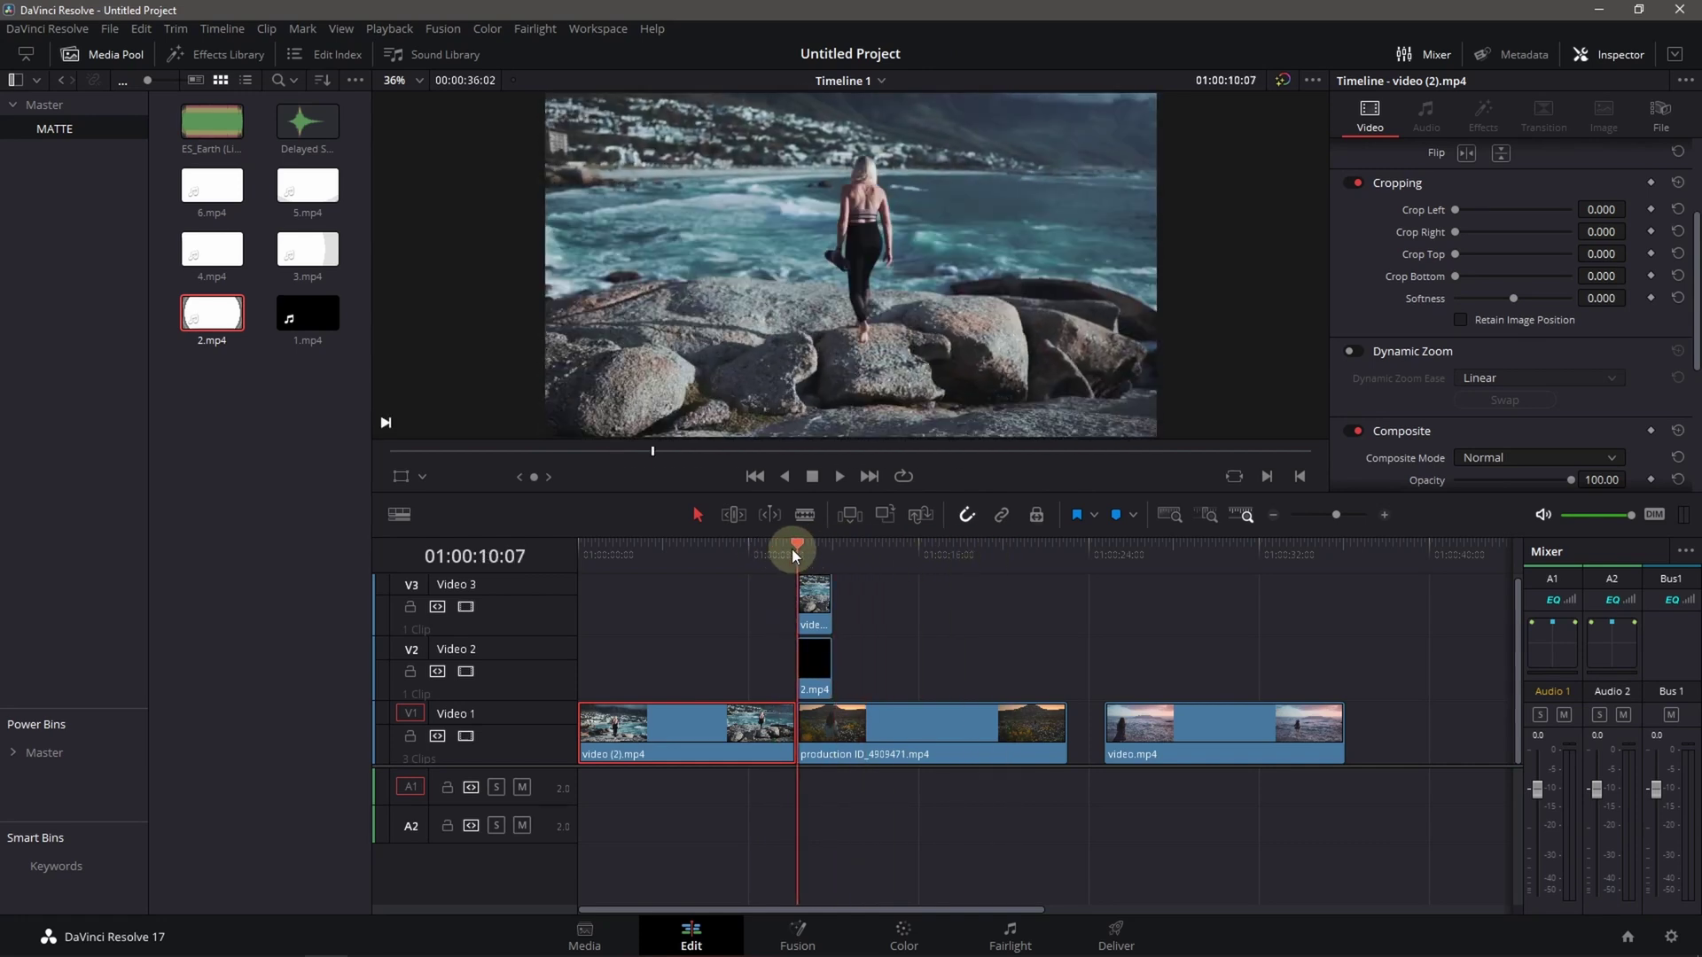
pyautogui.click(824, 610)
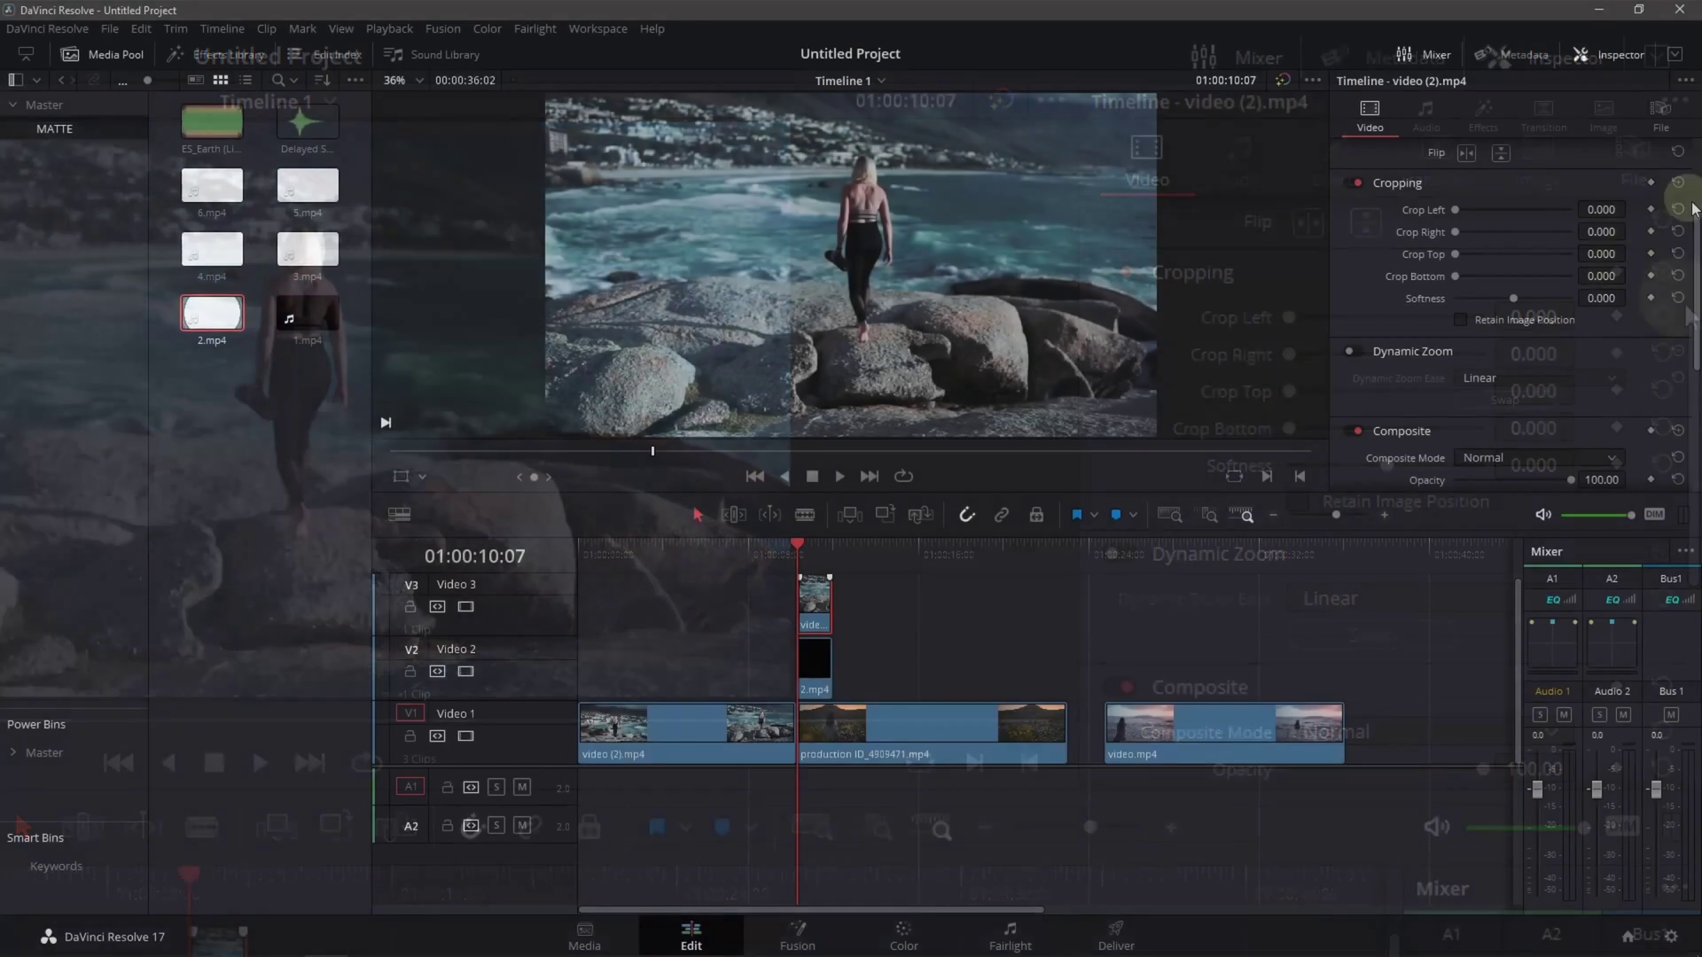
# Set the short video (2).mp4 tail on Video 3 to Foreground composite mode.
pyautogui.scroll(-4, 1422, 346)
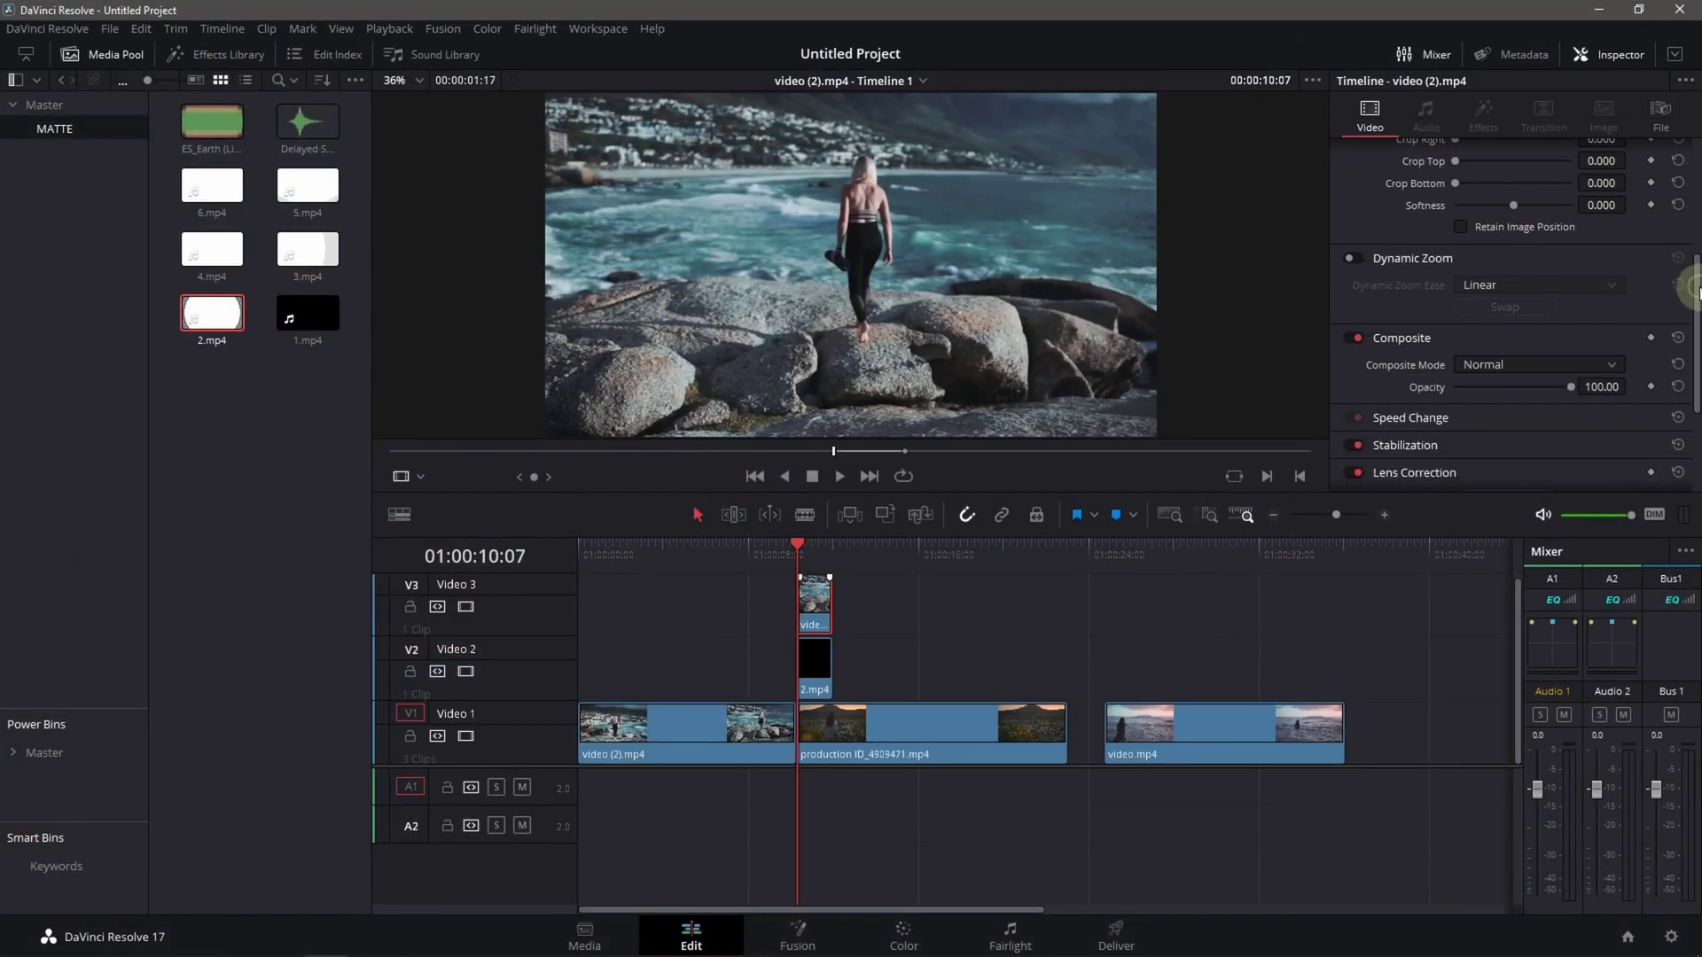
pyautogui.click(1500, 357)
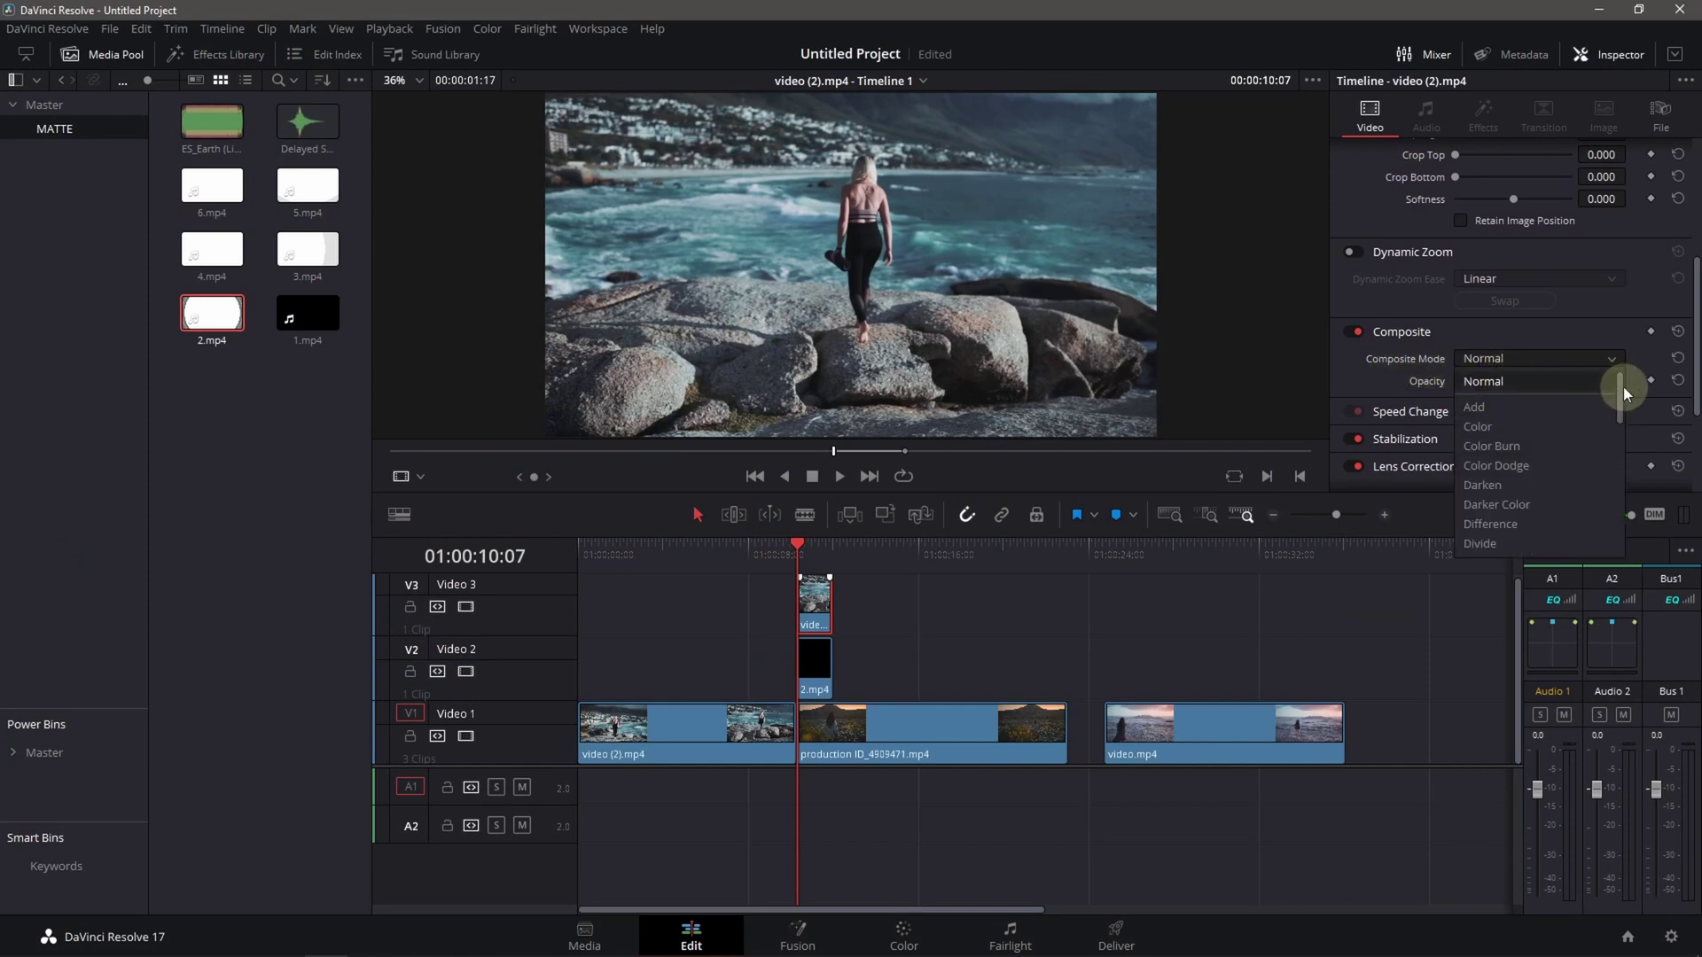
pyautogui.moveTo(1621, 395); pyautogui.dragTo(1618, 522)
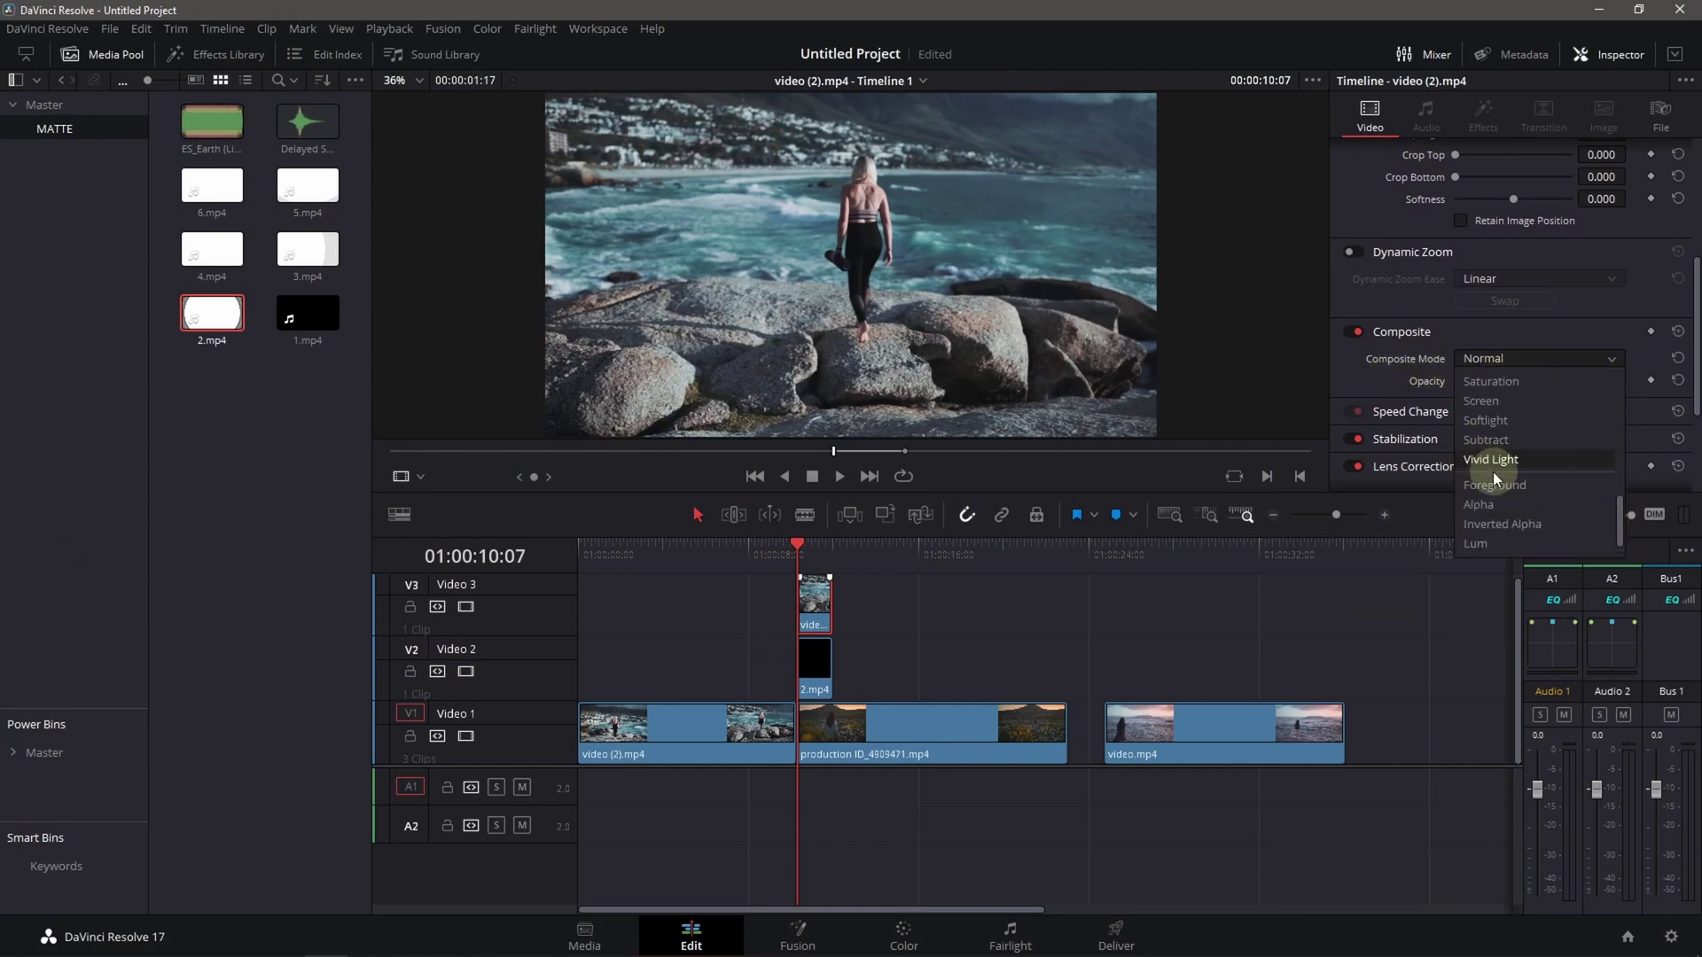
pyautogui.press('f')
pyautogui.click(1501, 494)
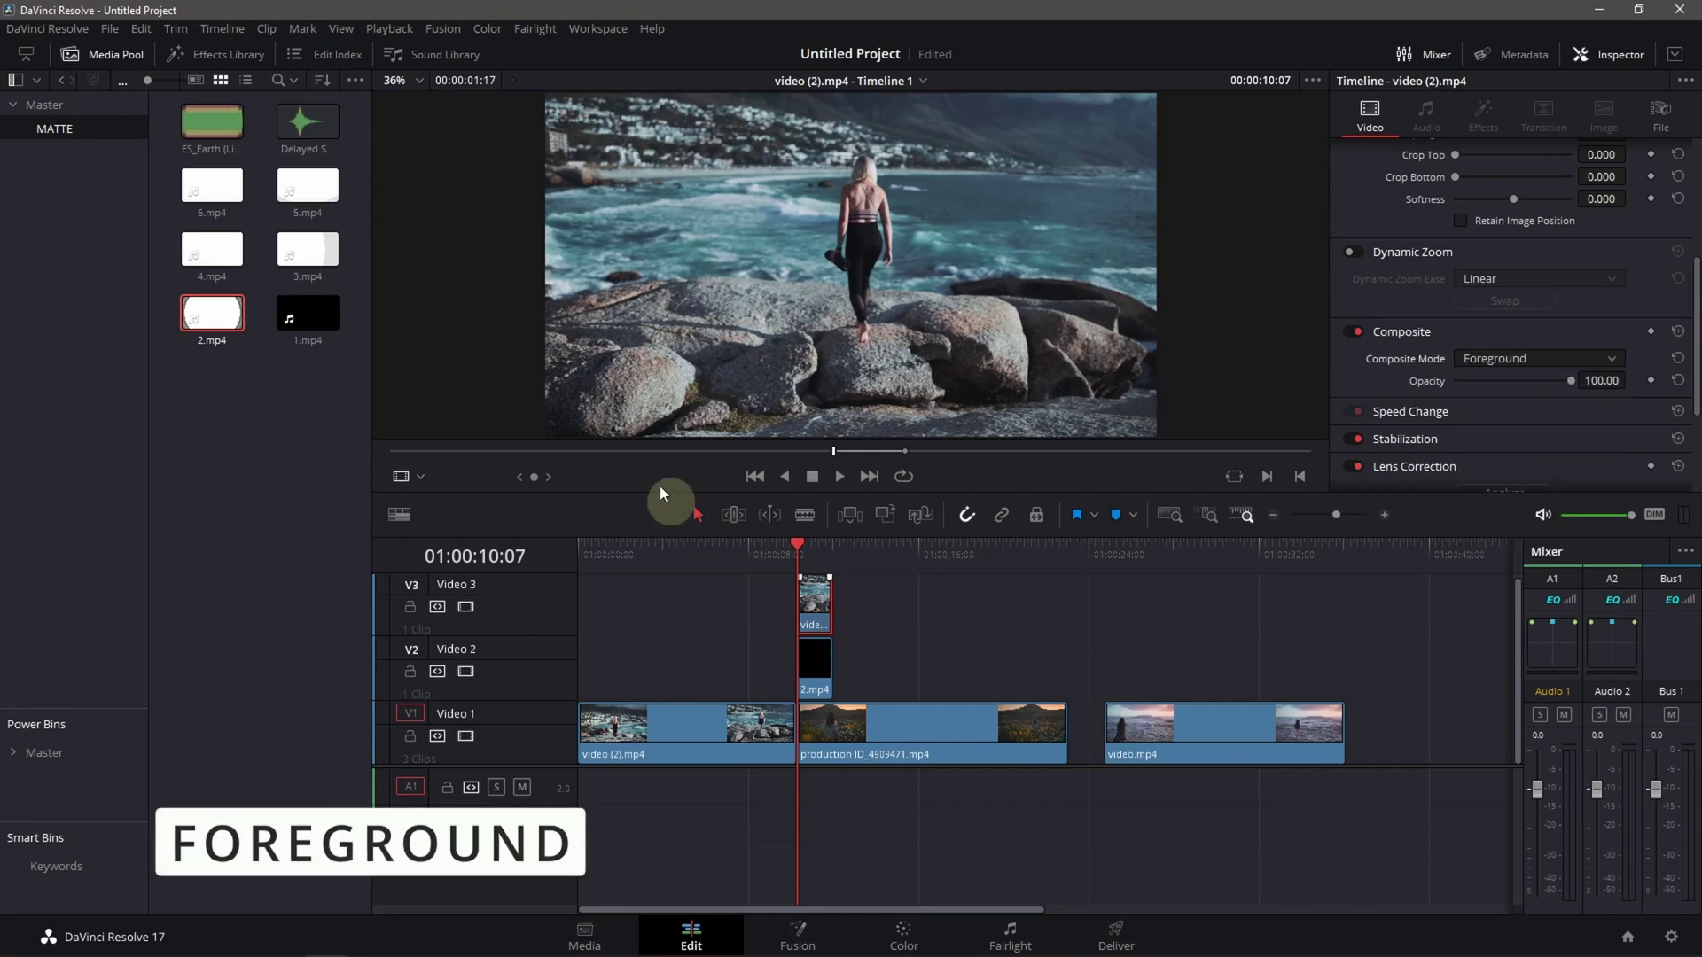
pyautogui.click(814, 602)
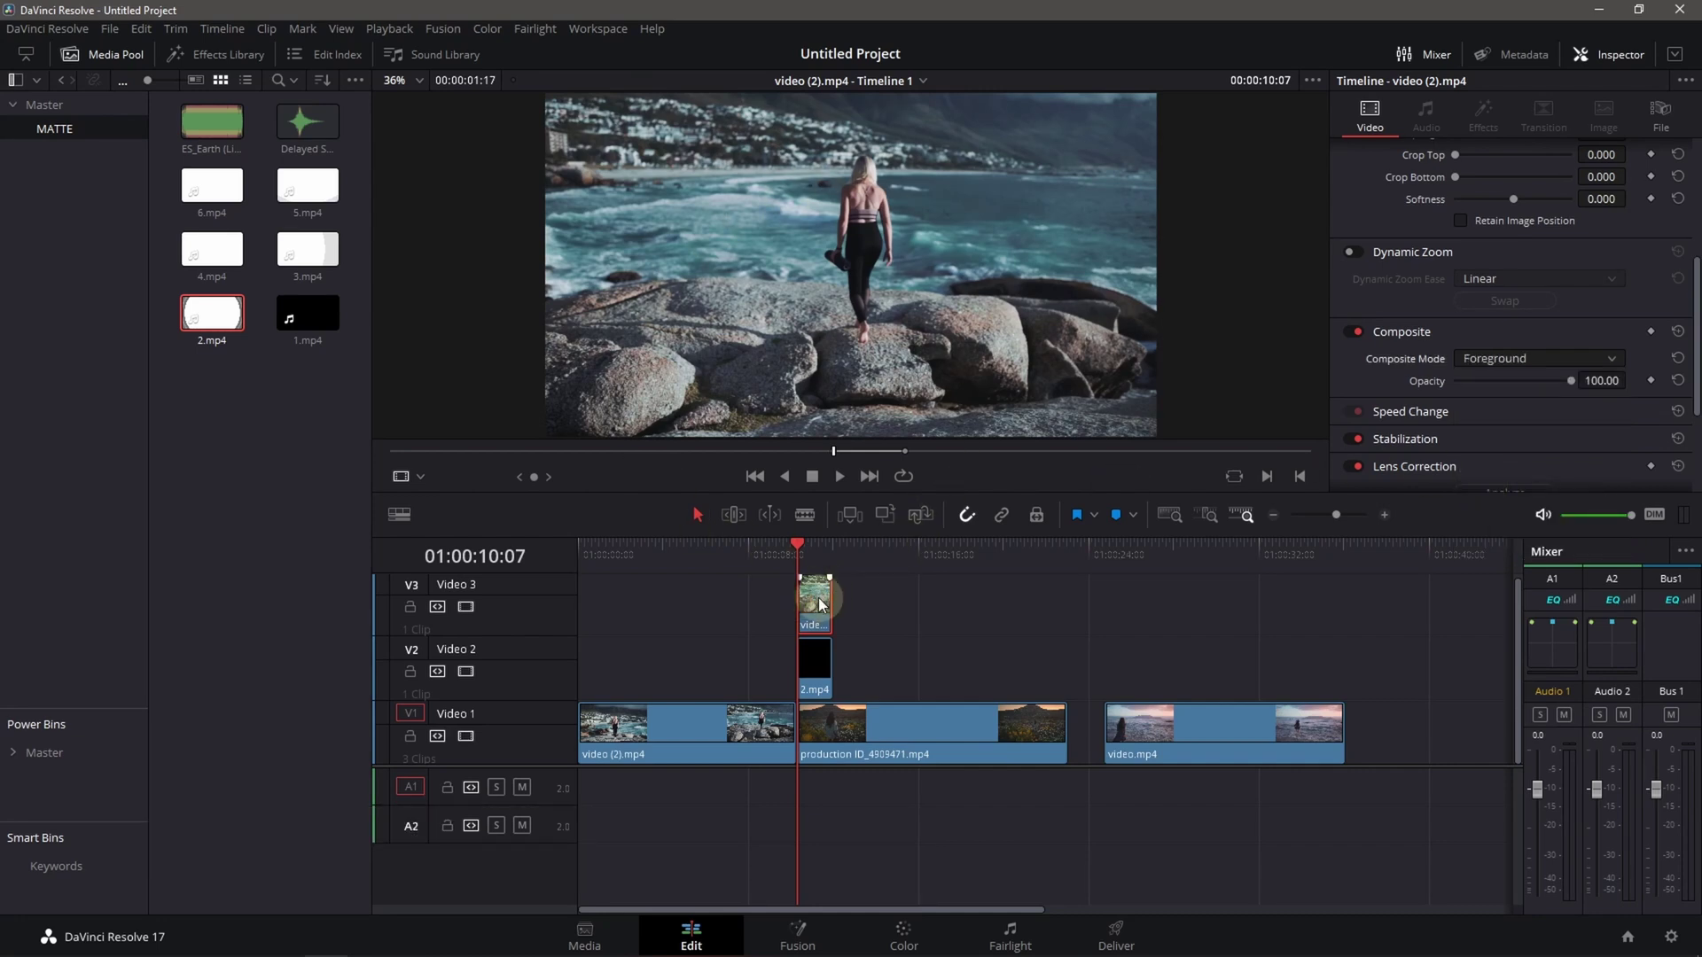
pyautogui.click(823, 678)
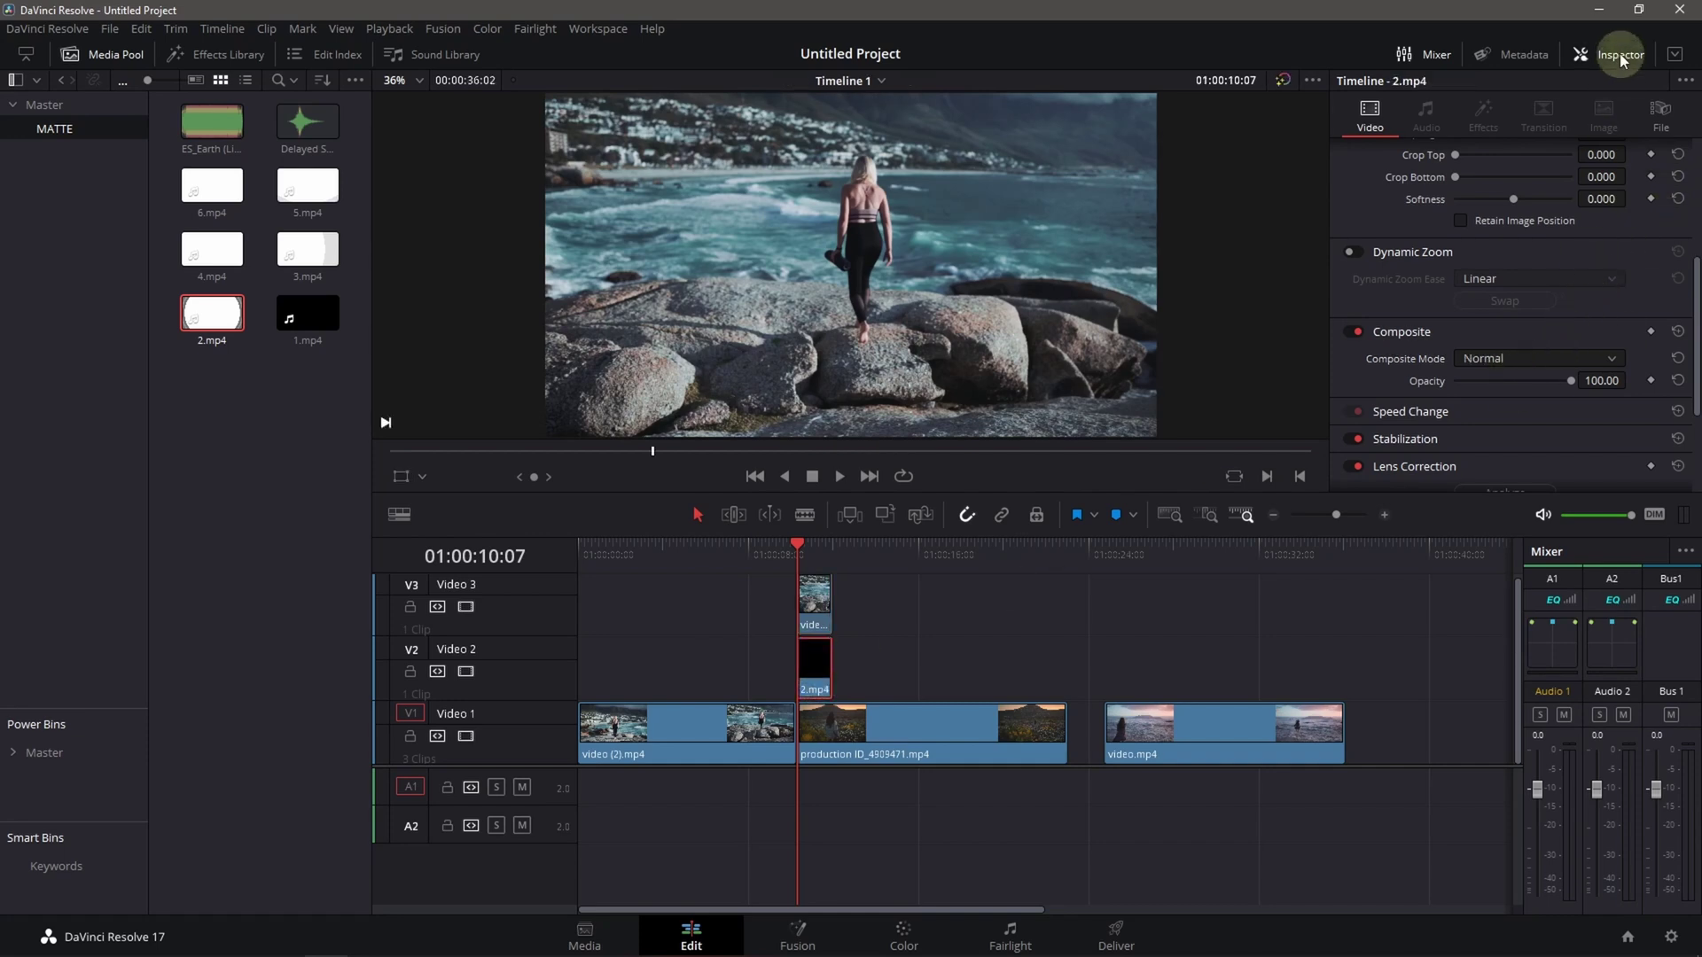
# Switch the 2.mp4 matte's composite mode to Inverted Lum.
pyautogui.click(1508, 356)
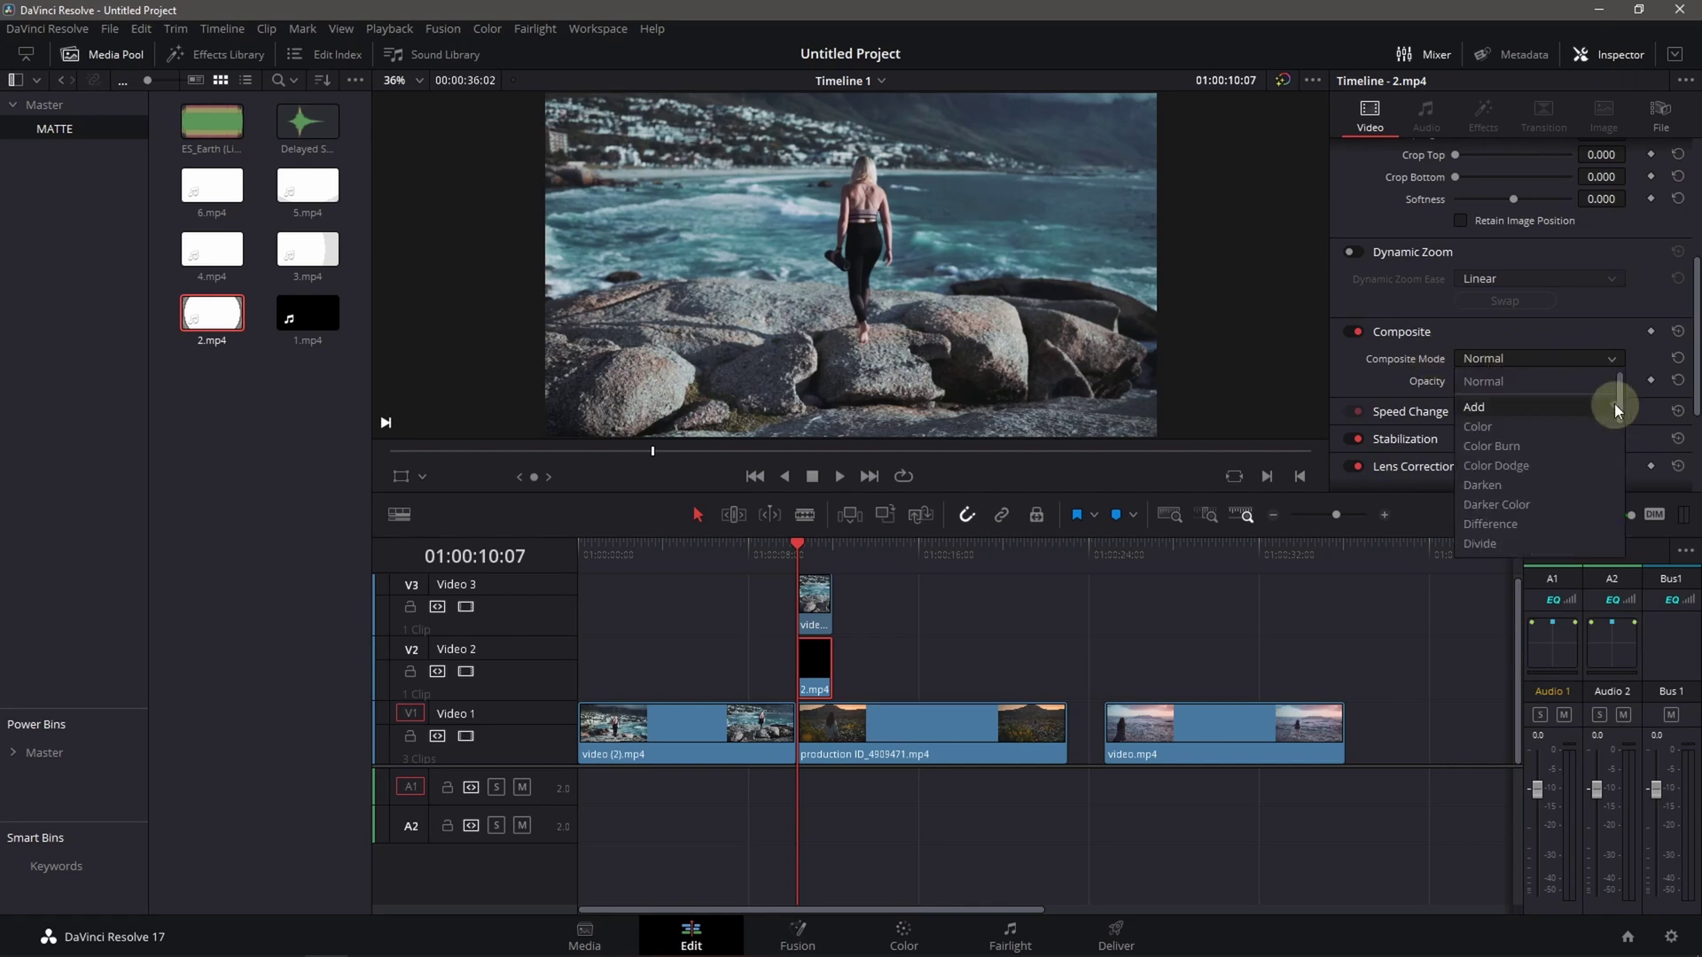
pyautogui.moveTo(1619, 395); pyautogui.dragTo(1606, 540)
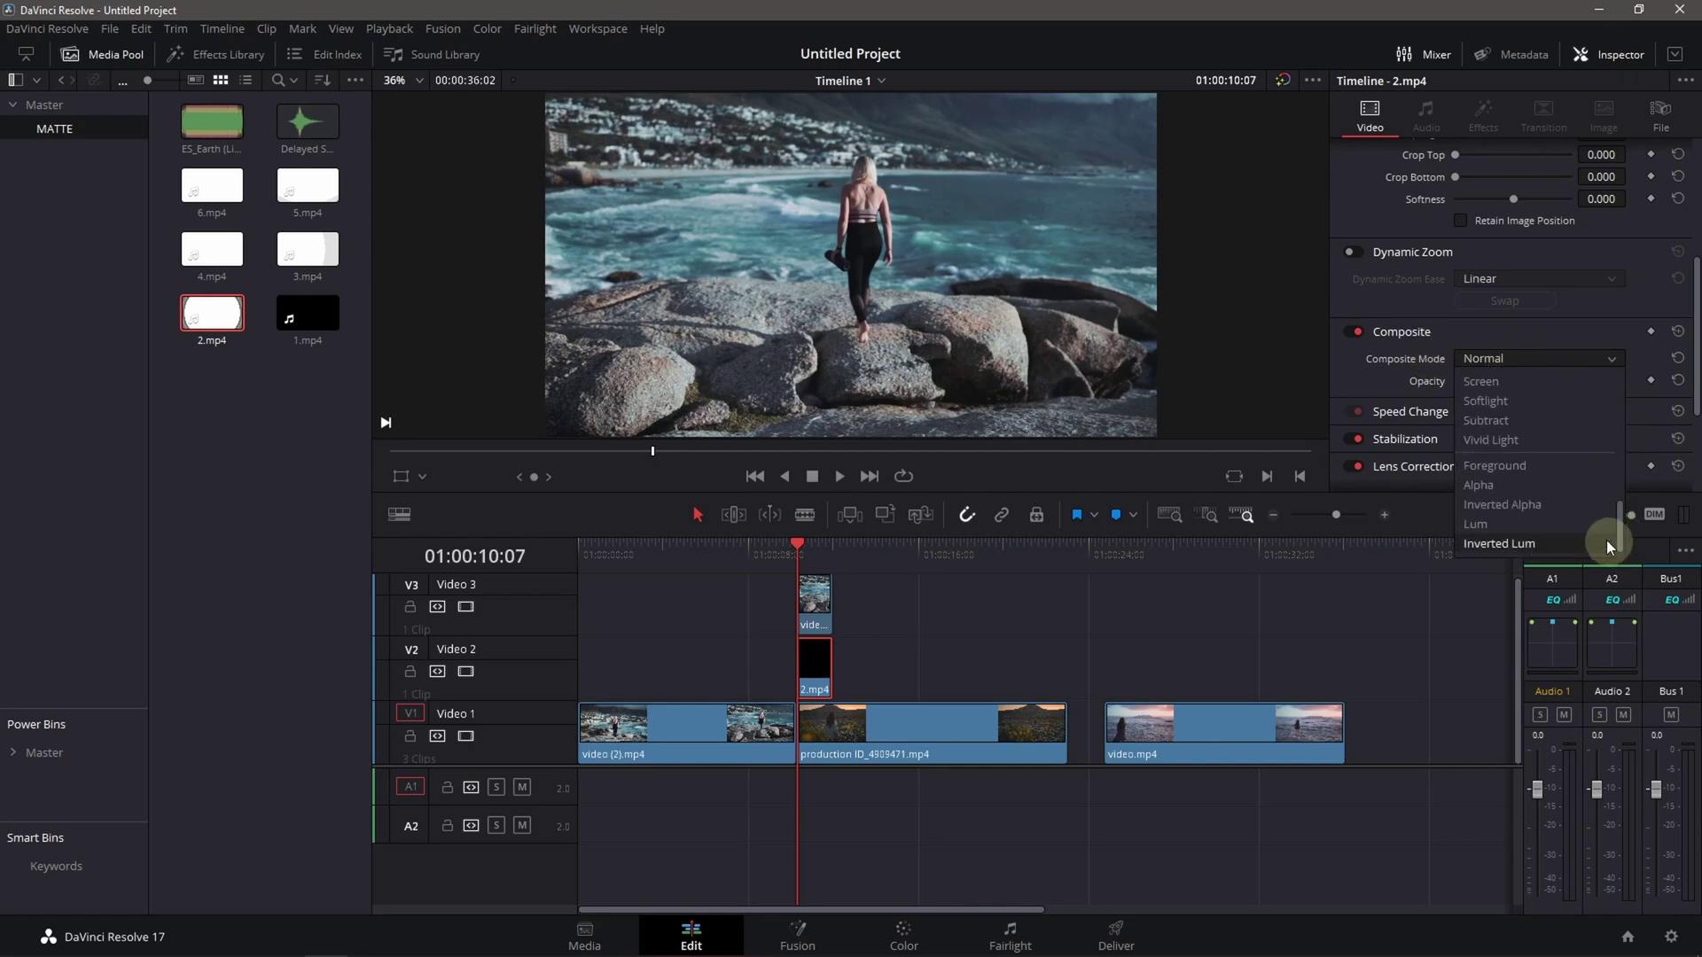
pyautogui.click(1519, 545)
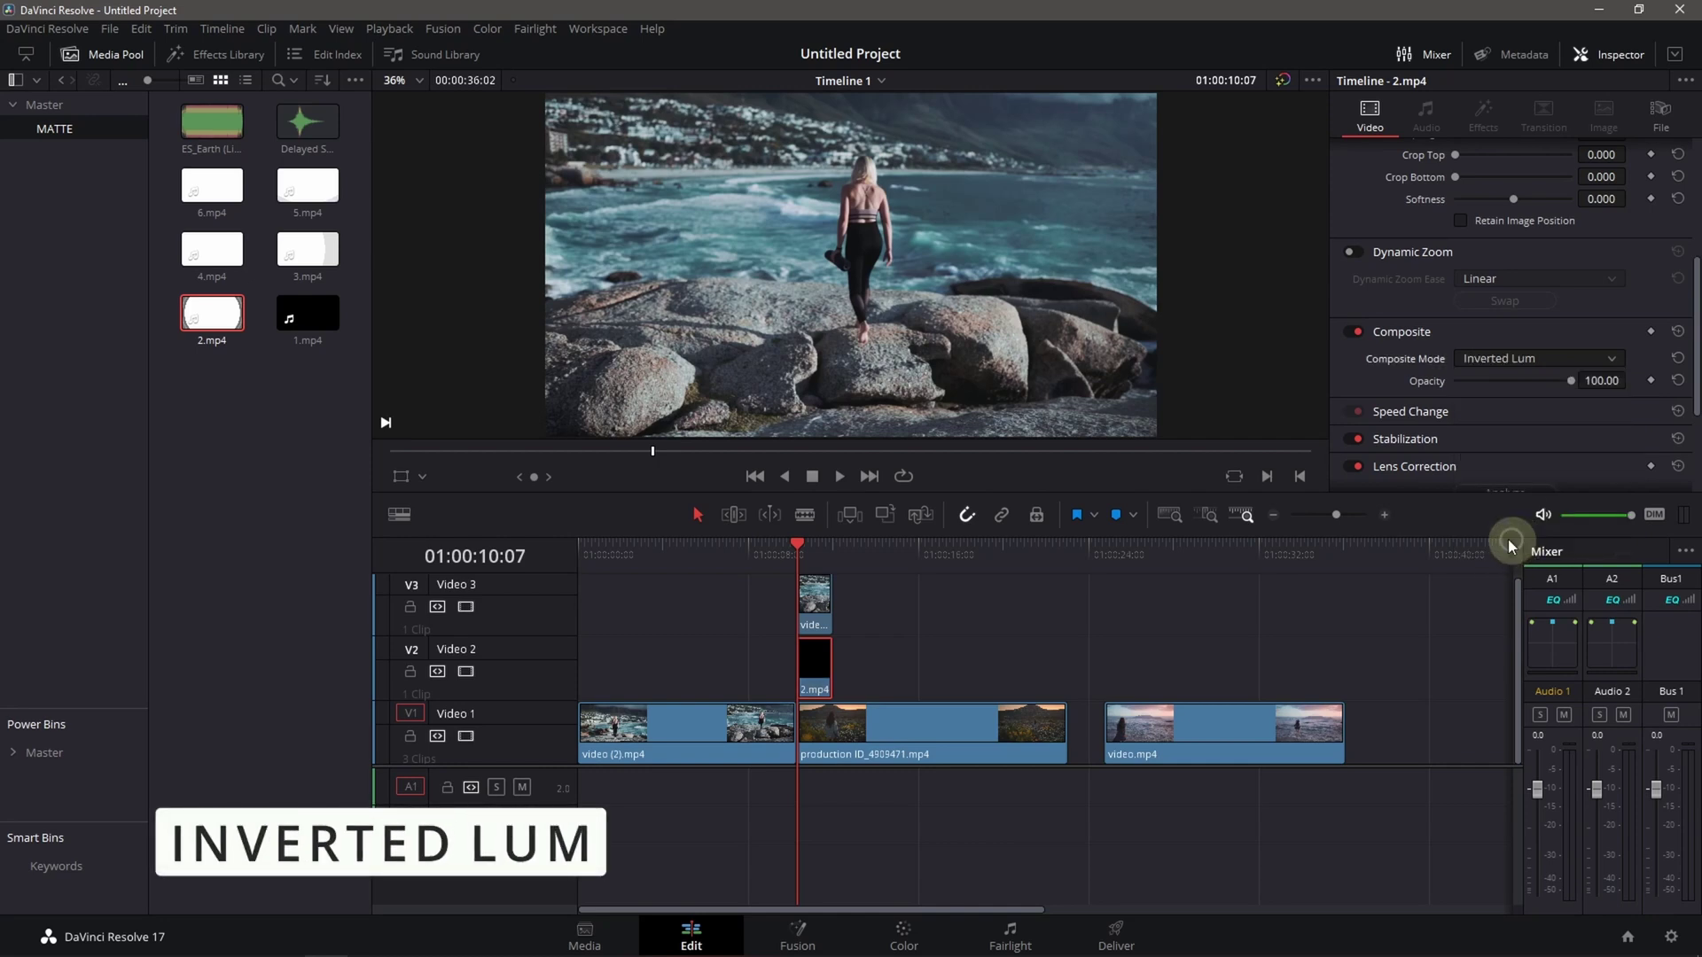
# Preview the first transition, close the gap before video.mp4, and cut the production clip at 01:00:12:00.
pyautogui.moveTo(802, 546); pyautogui.dragTo(767, 549)
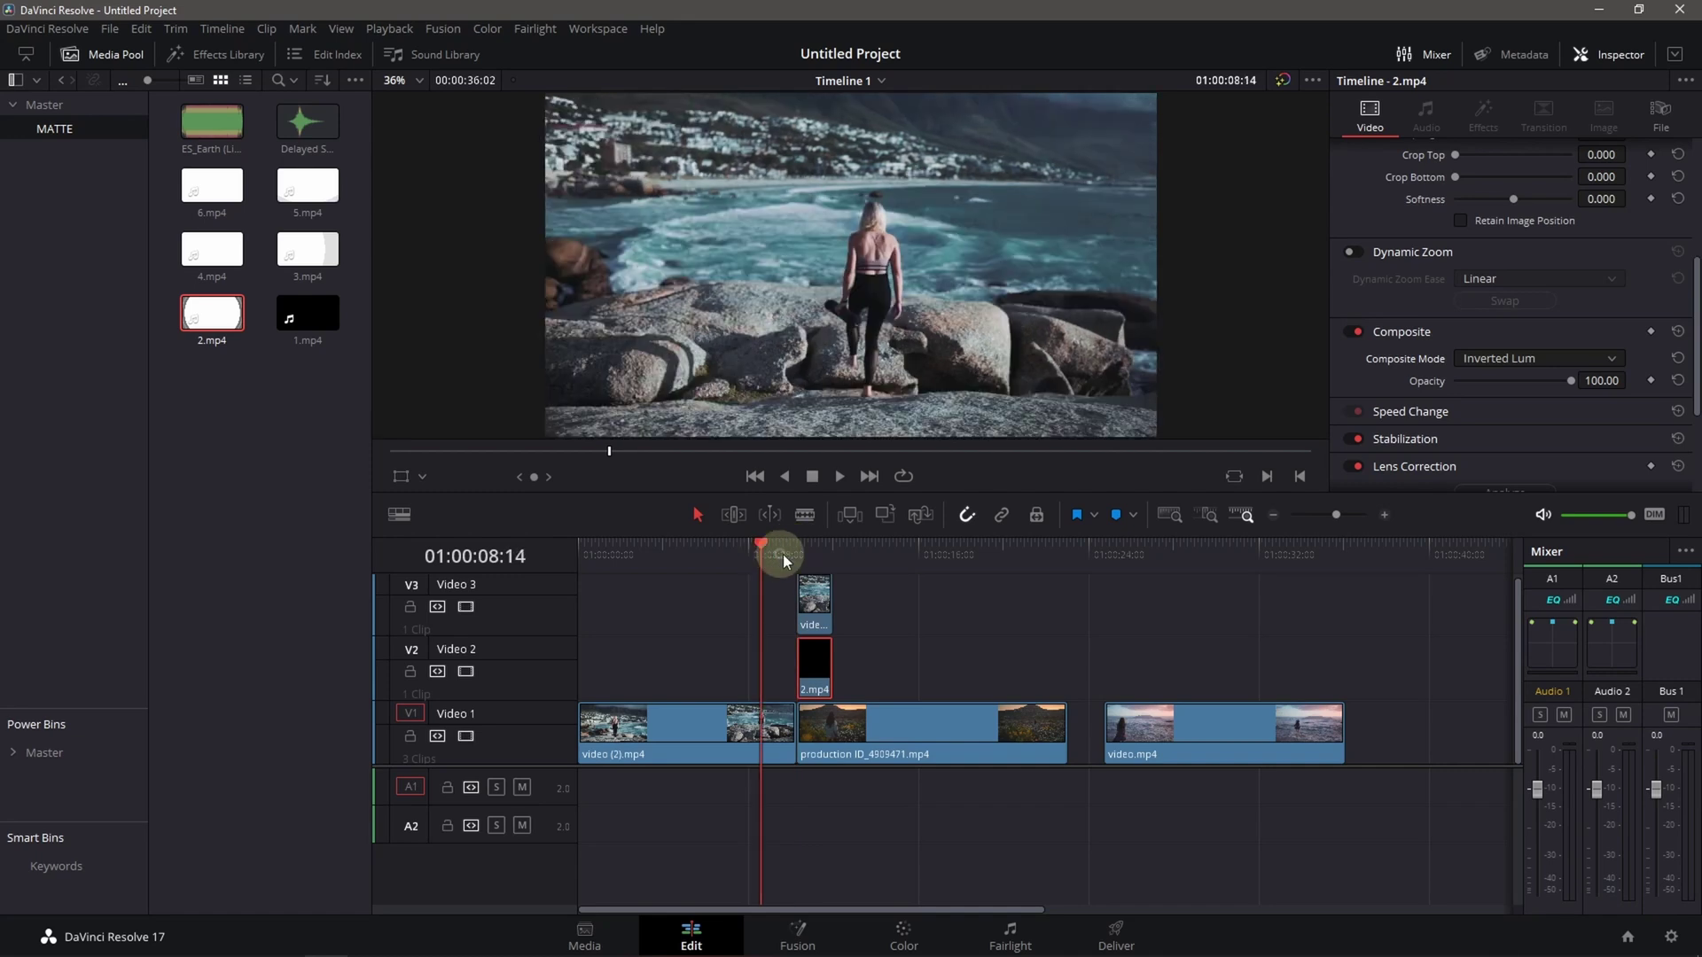
pyautogui.press('space')
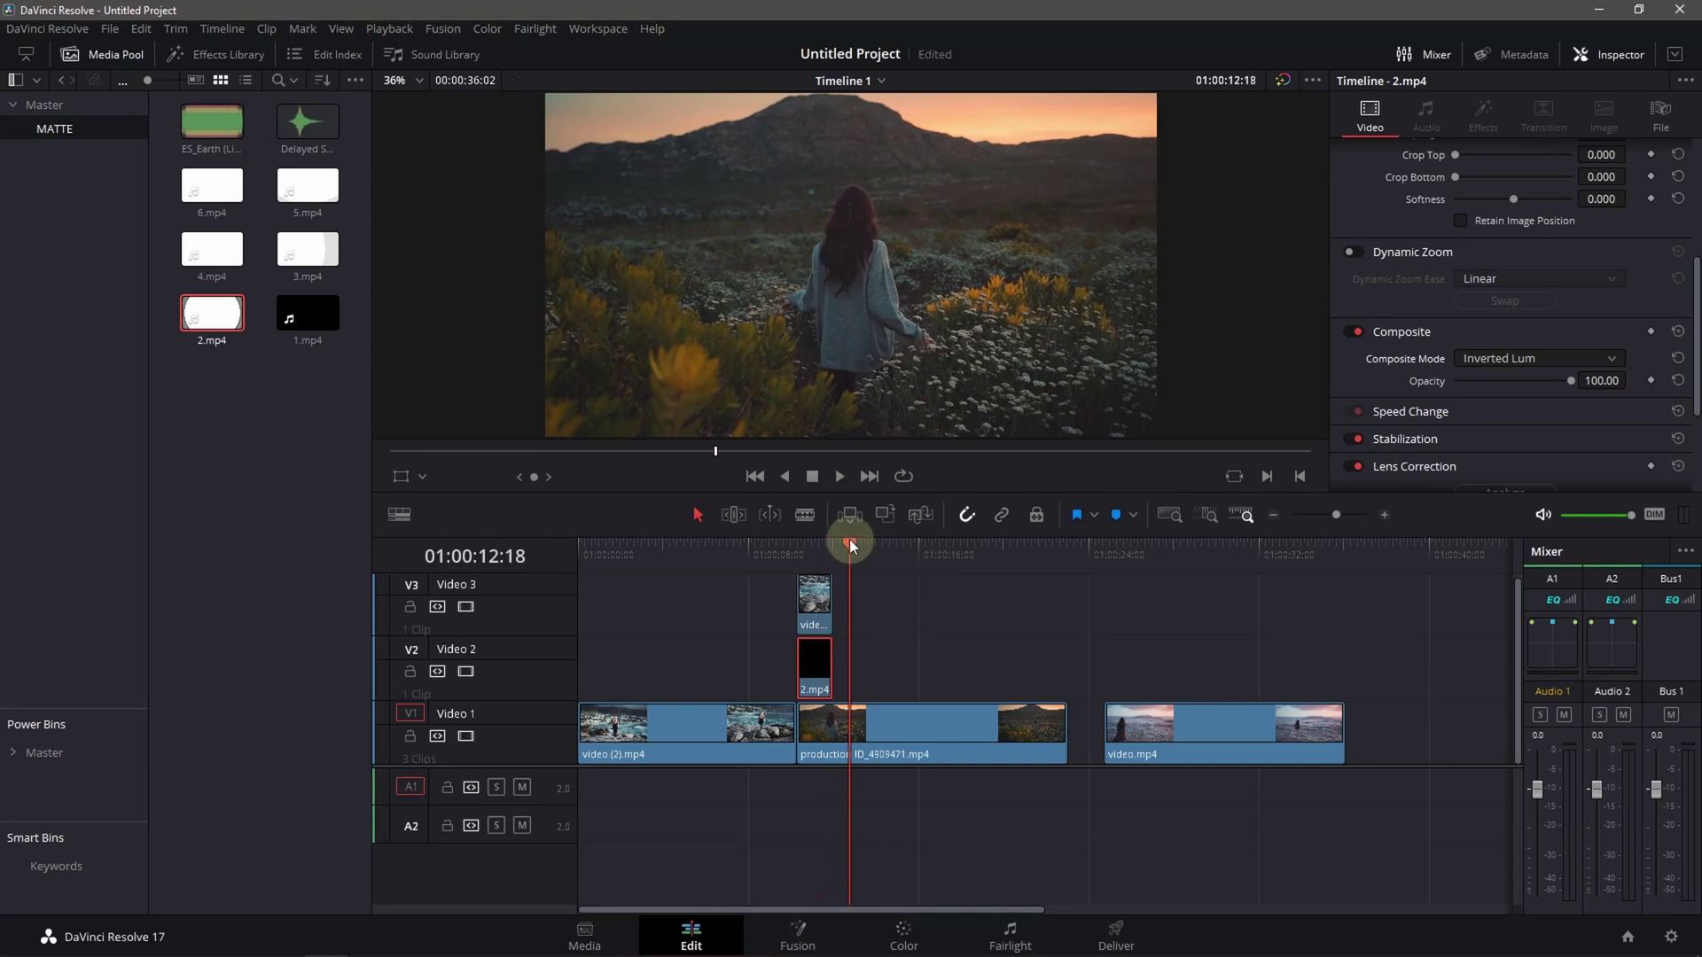
pyautogui.moveTo(849, 542); pyautogui.dragTo(832, 546)
pyautogui.moveTo(1215, 725); pyautogui.dragTo(1166, 733)
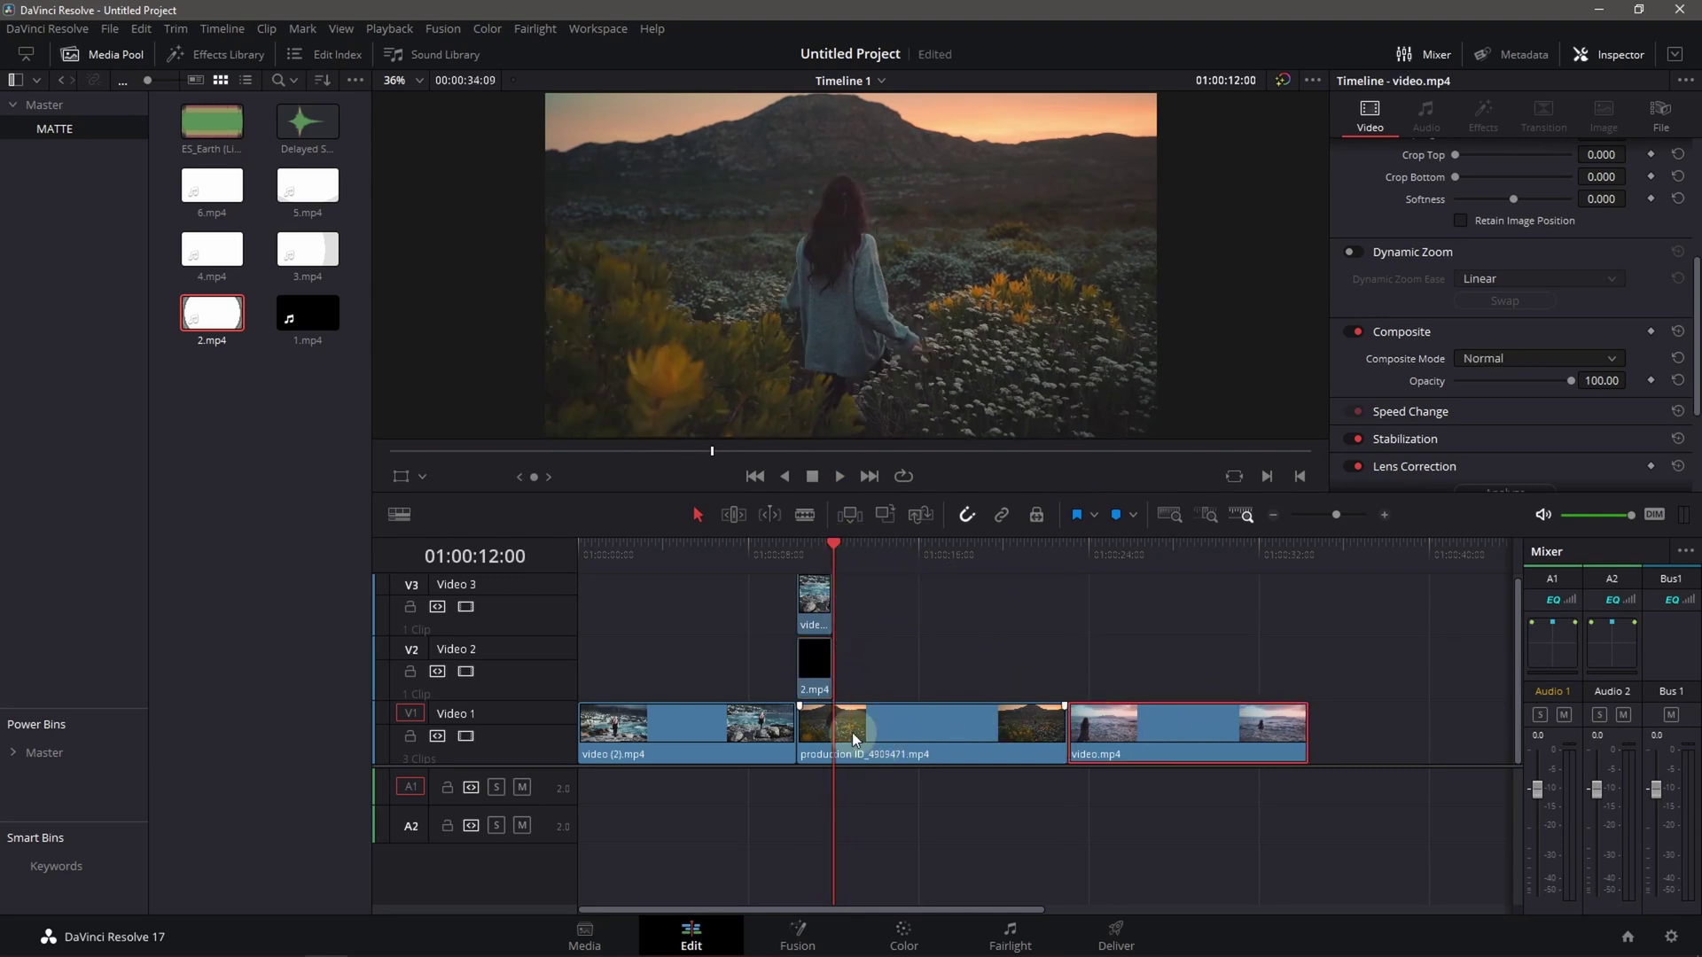
pyautogui.hotkey('ctrl', 'b')
pyautogui.click(949, 731)
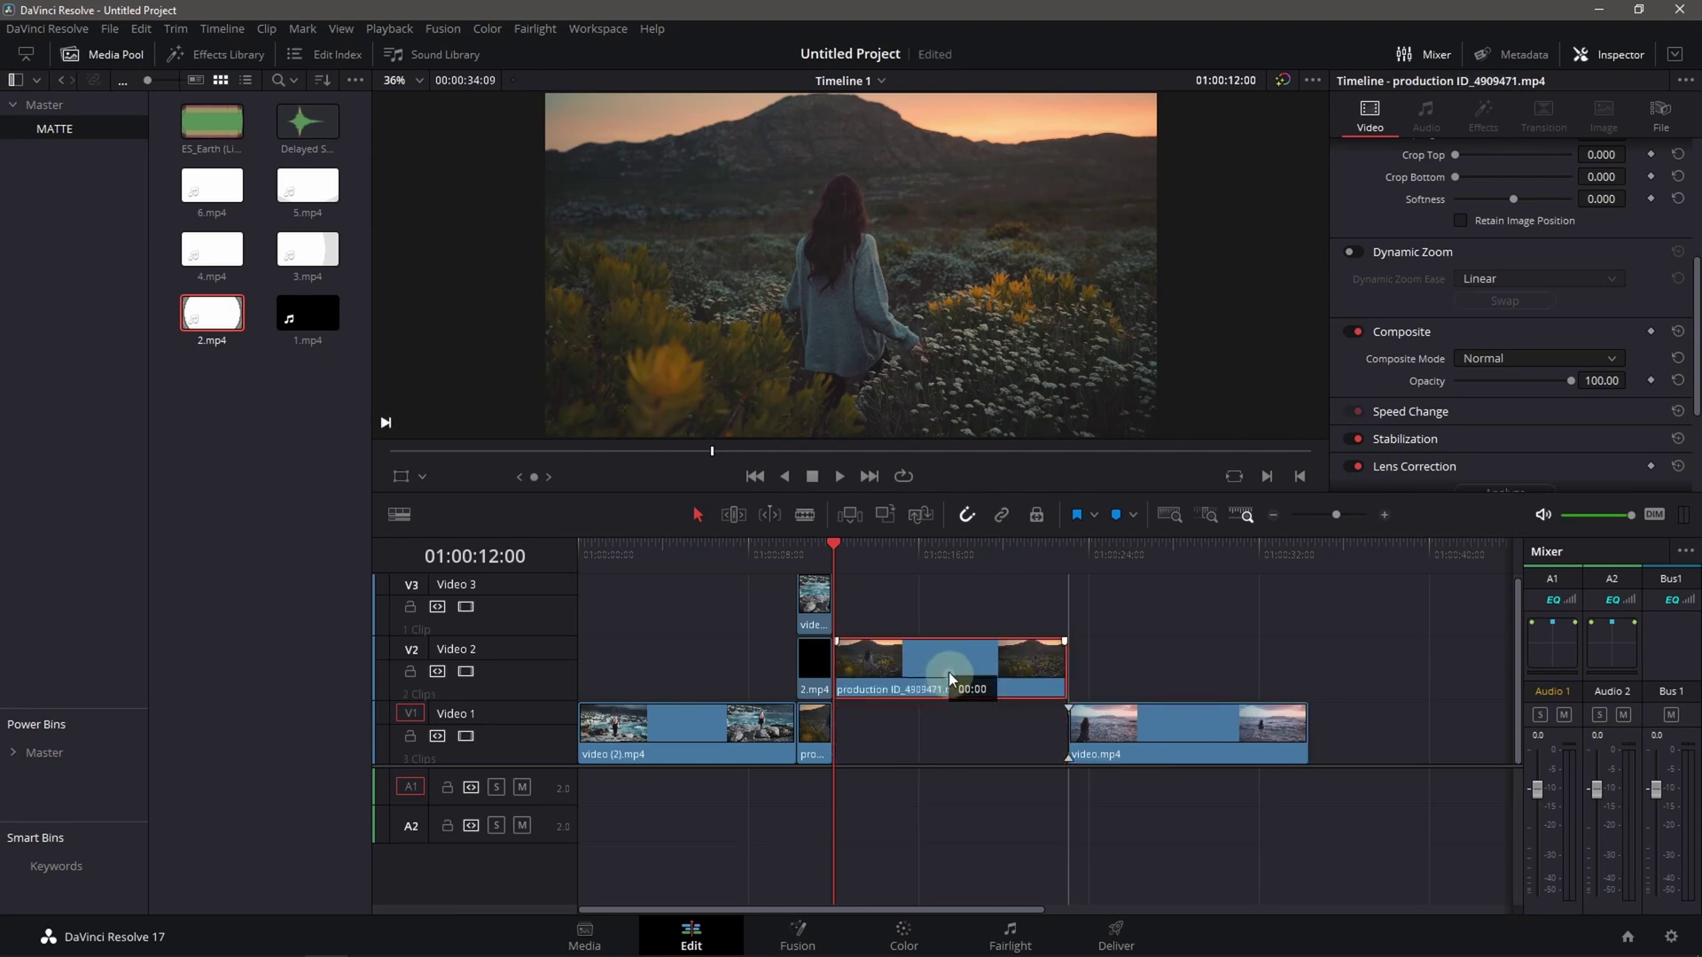
# Raise the production clip to Video 3, add the 6.mp4 matte on Video 2 without audio, slide video.mp4 left.
pyautogui.moveTo(949, 731); pyautogui.dragTo(948, 620)
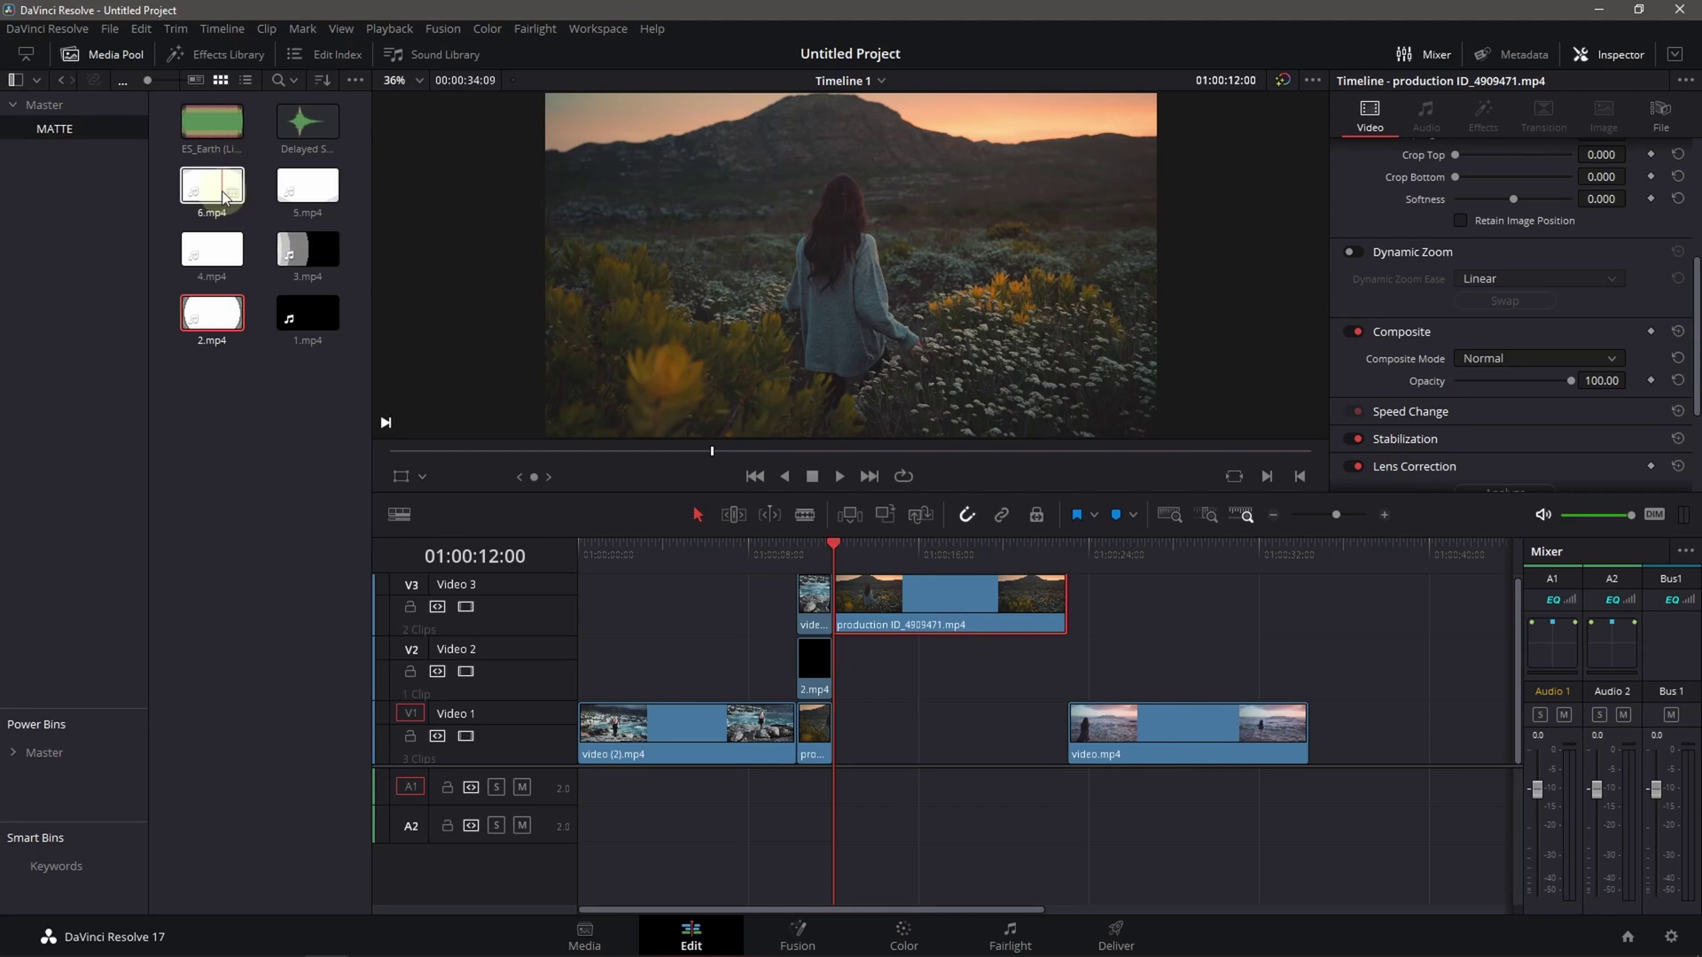
pyautogui.moveTo(212, 187)
pyautogui.mouseDown()
pyautogui.moveTo(1058, 697)
pyautogui.moveTo(1059, 833)
pyautogui.mouseUp()
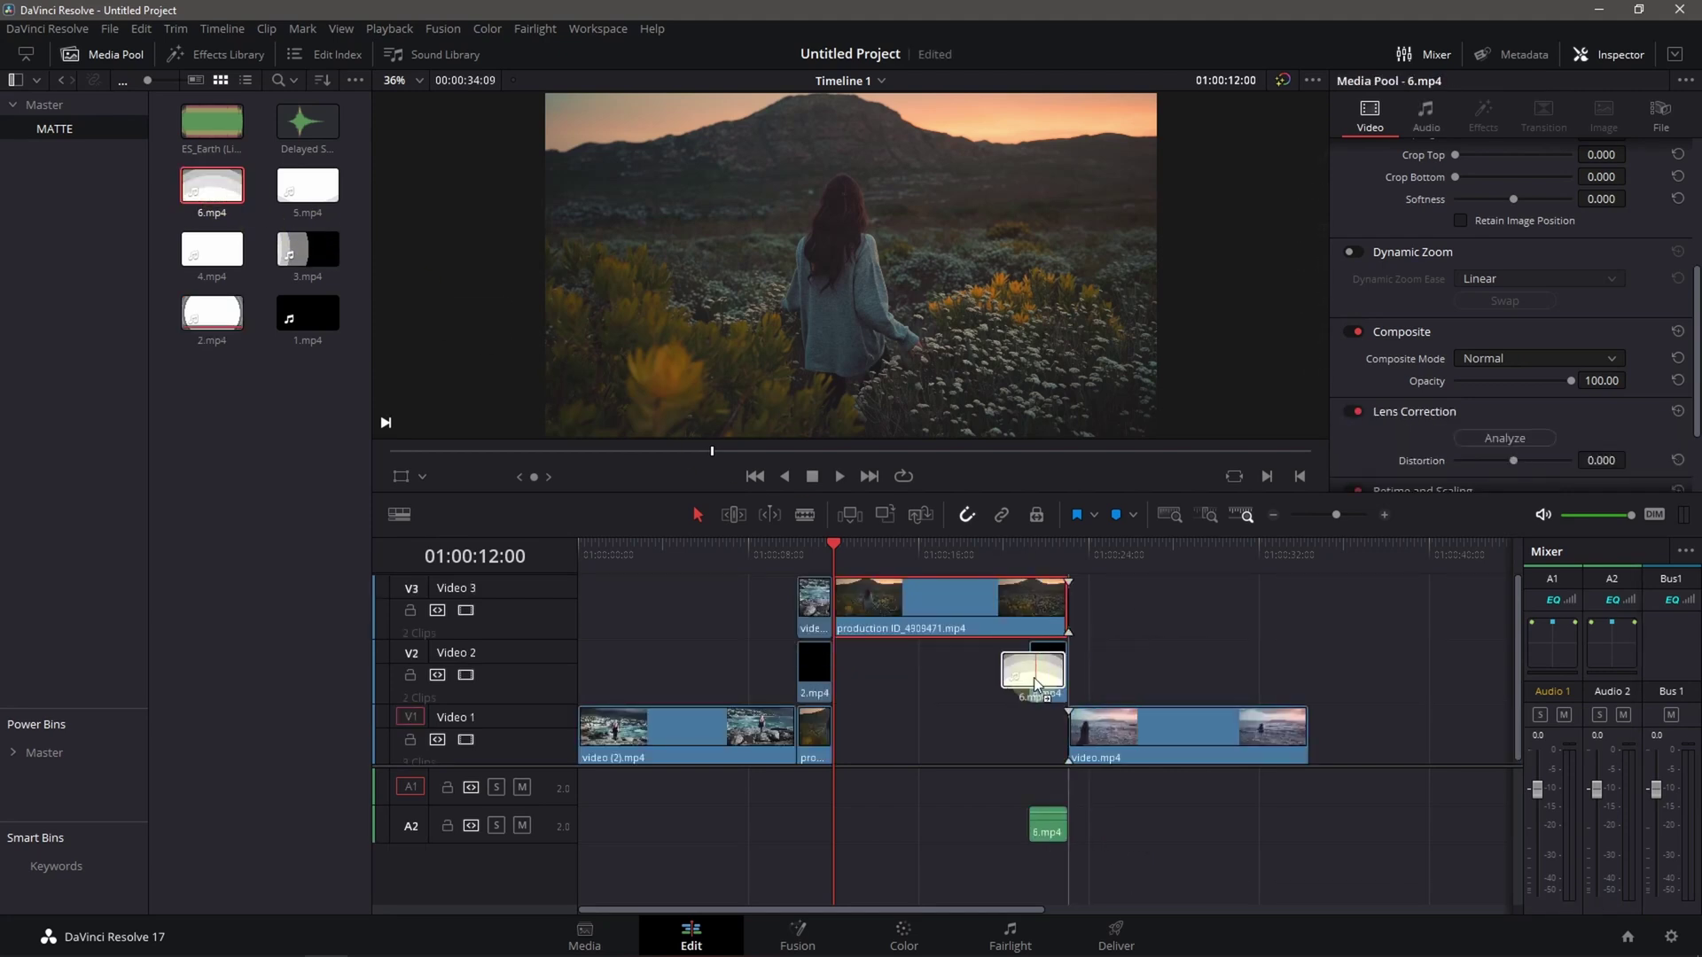
pyautogui.click(1050, 832)
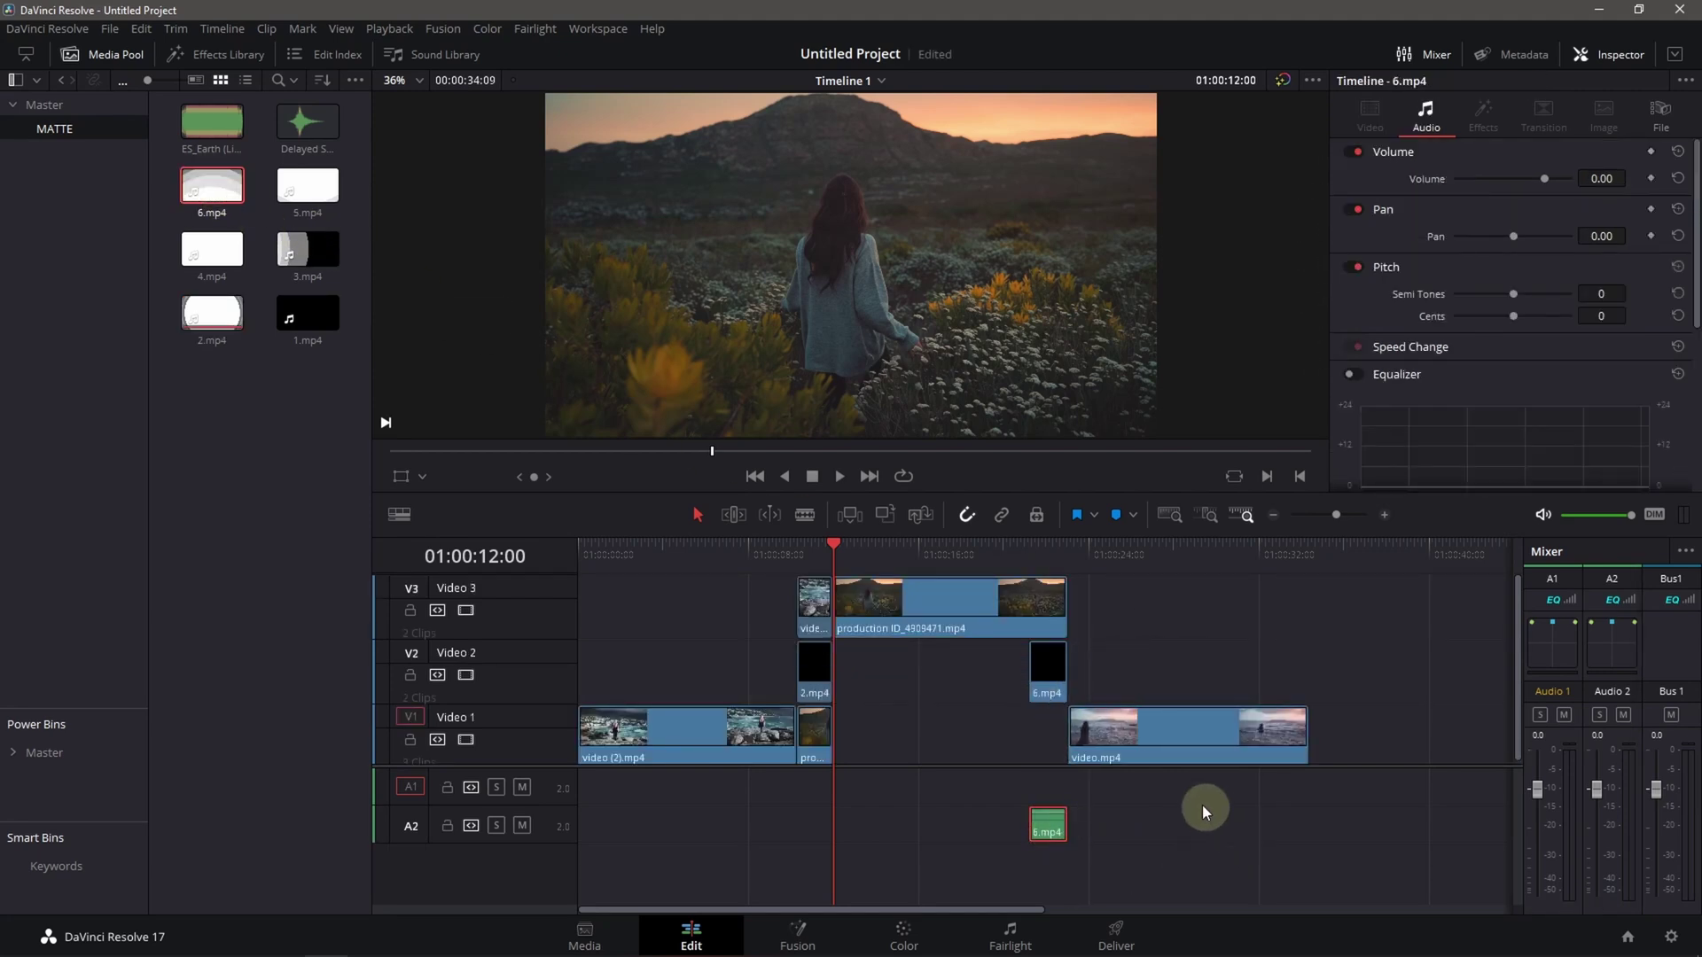
pyautogui.press('Delete')
pyautogui.moveTo(1156, 721); pyautogui.dragTo(1131, 727)
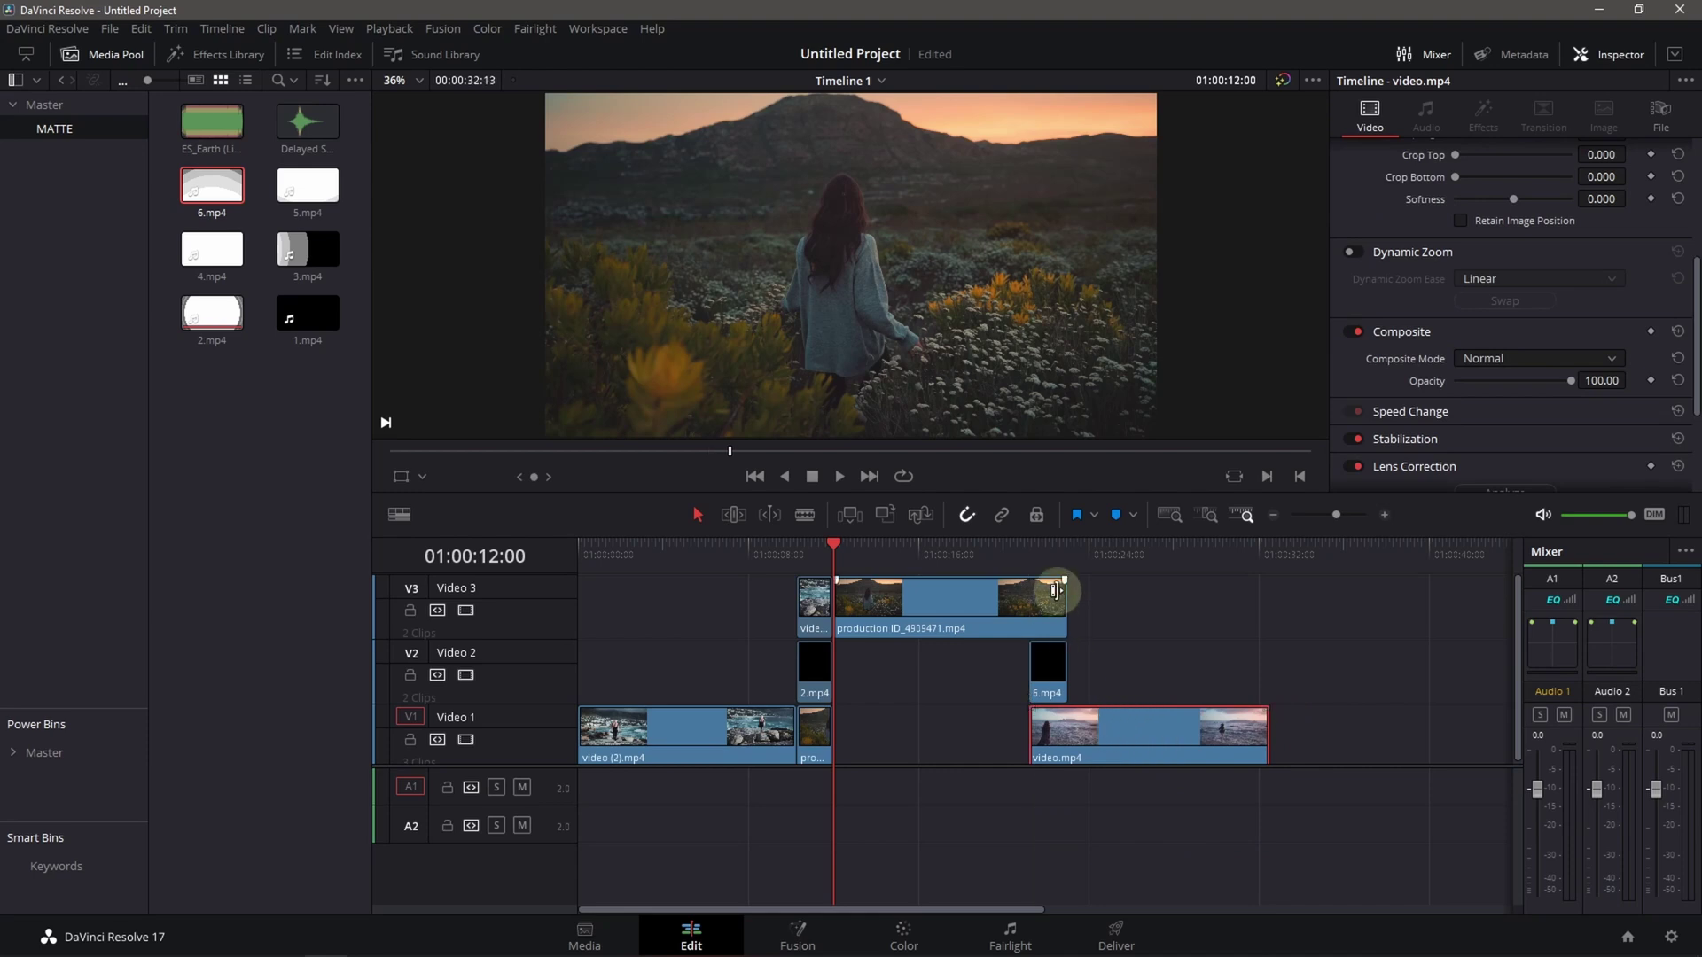
# Split at 01:00:21:05 and return the production clip's main part to Video 1.
pyautogui.moveTo(833, 544); pyautogui.dragTo(1023, 591)
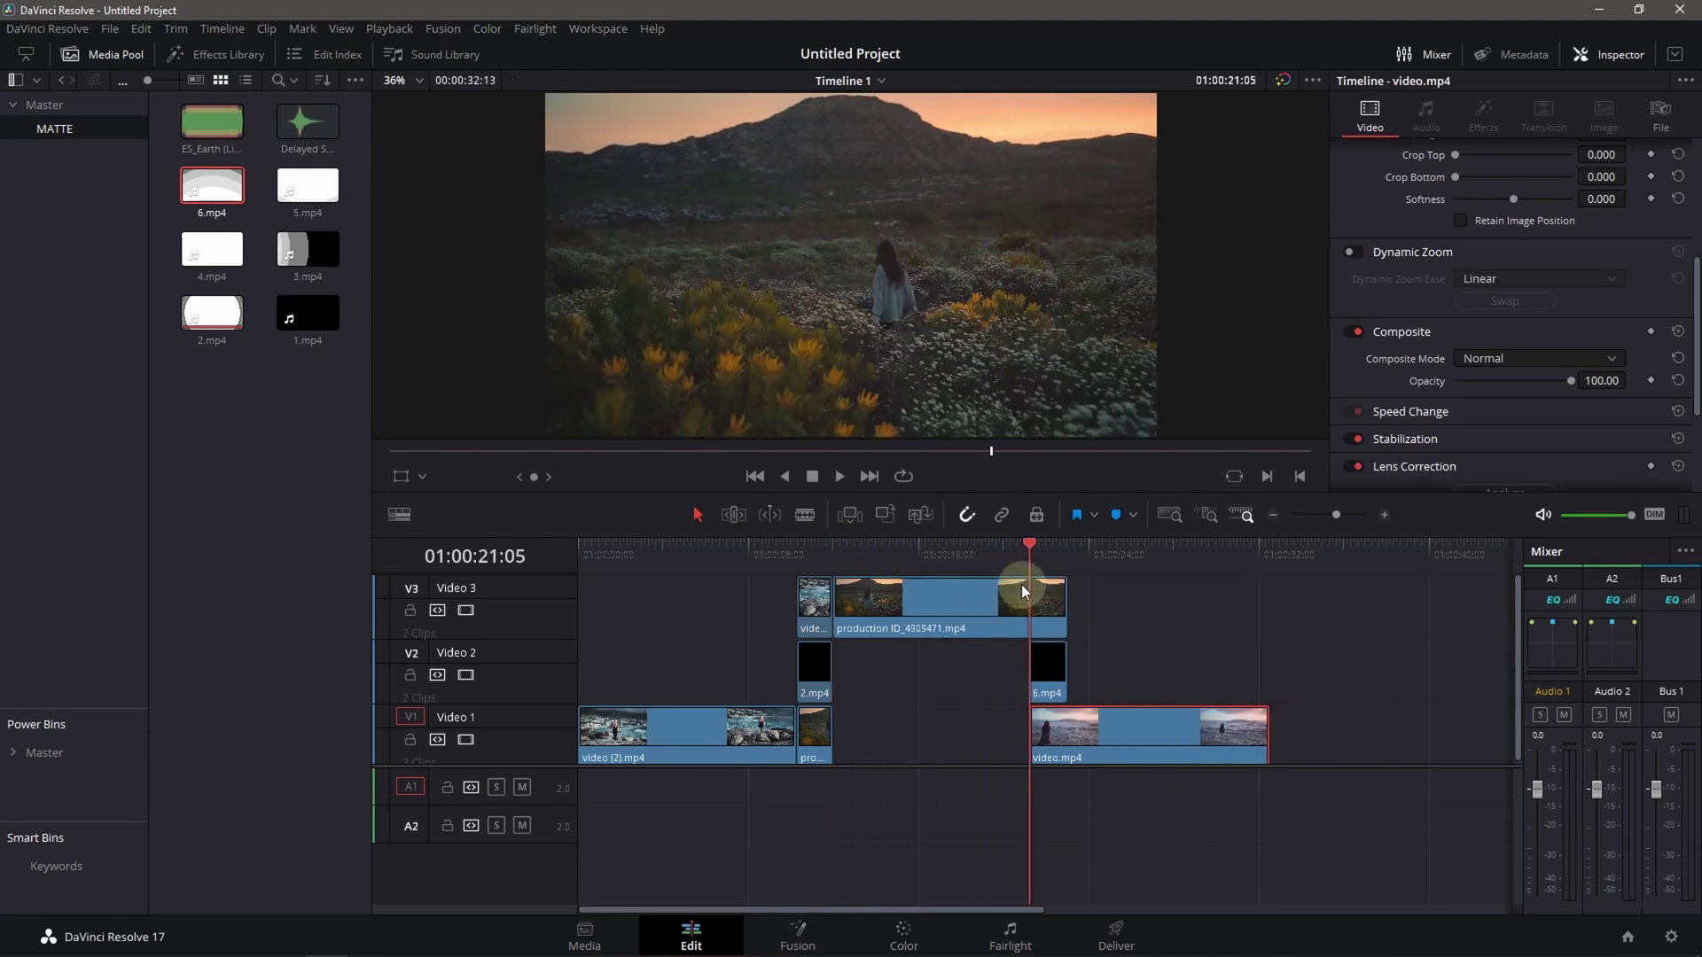
pyautogui.hotkey('ctrl', 'b')
pyautogui.click(1054, 652)
pyautogui.hotkey('ctrl', 'b')
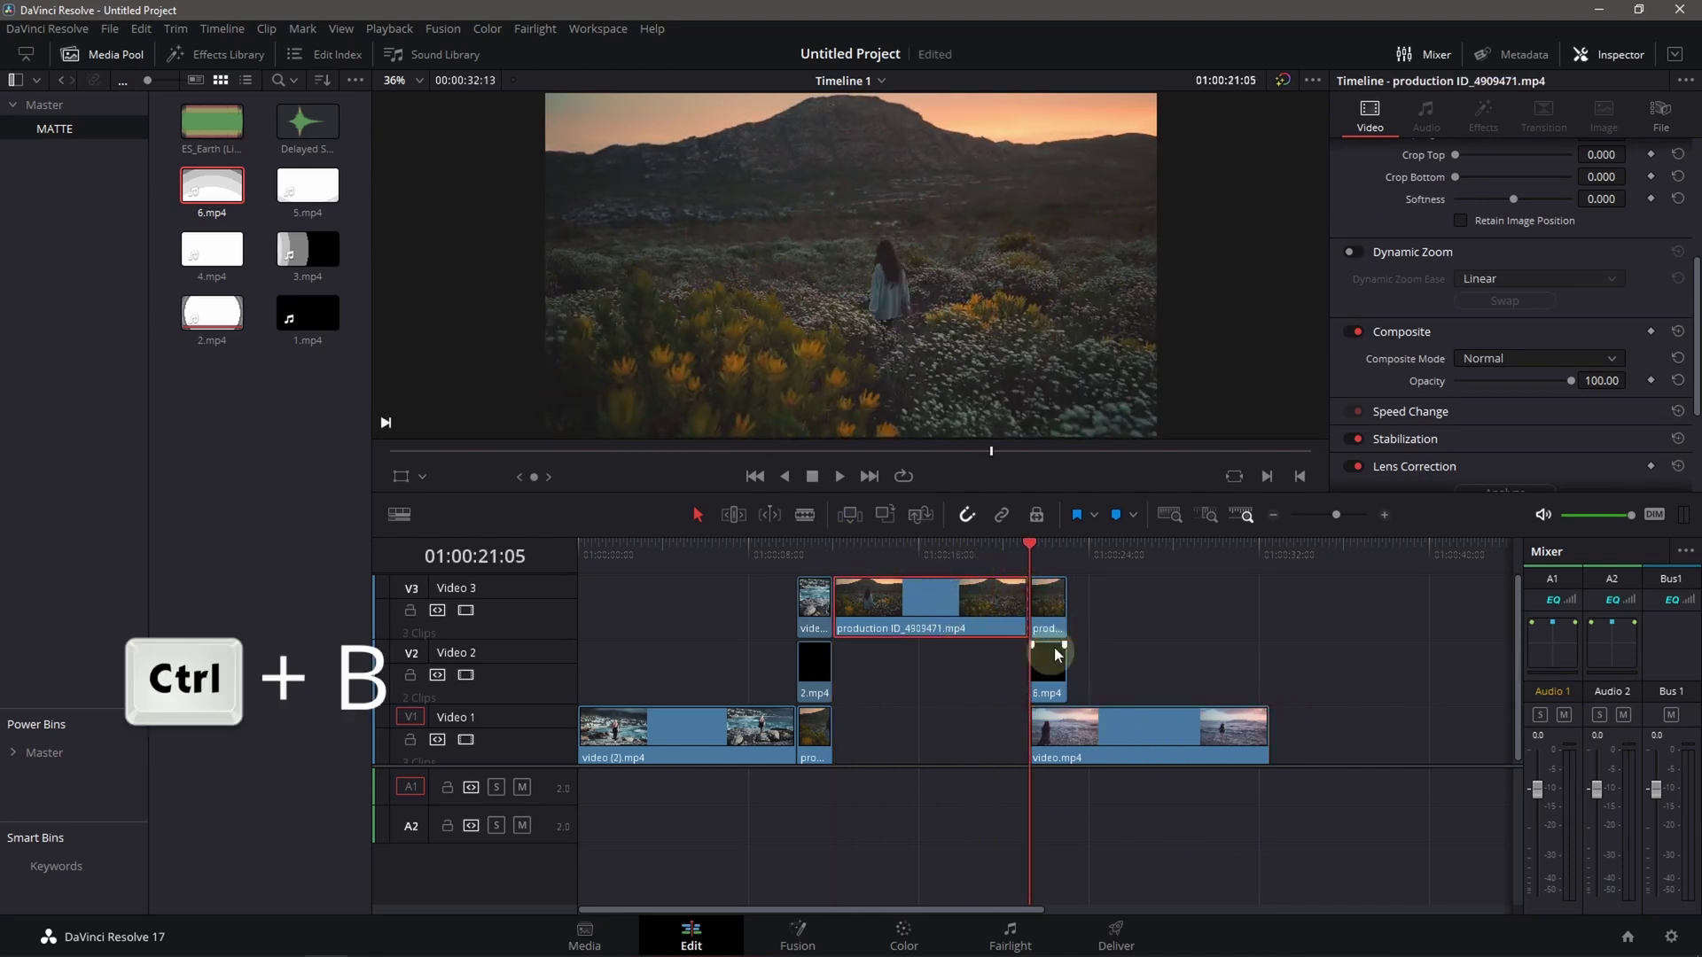
pyautogui.click(996, 619)
pyautogui.moveTo(949, 601); pyautogui.dragTo(949, 731)
pyautogui.click(1042, 608)
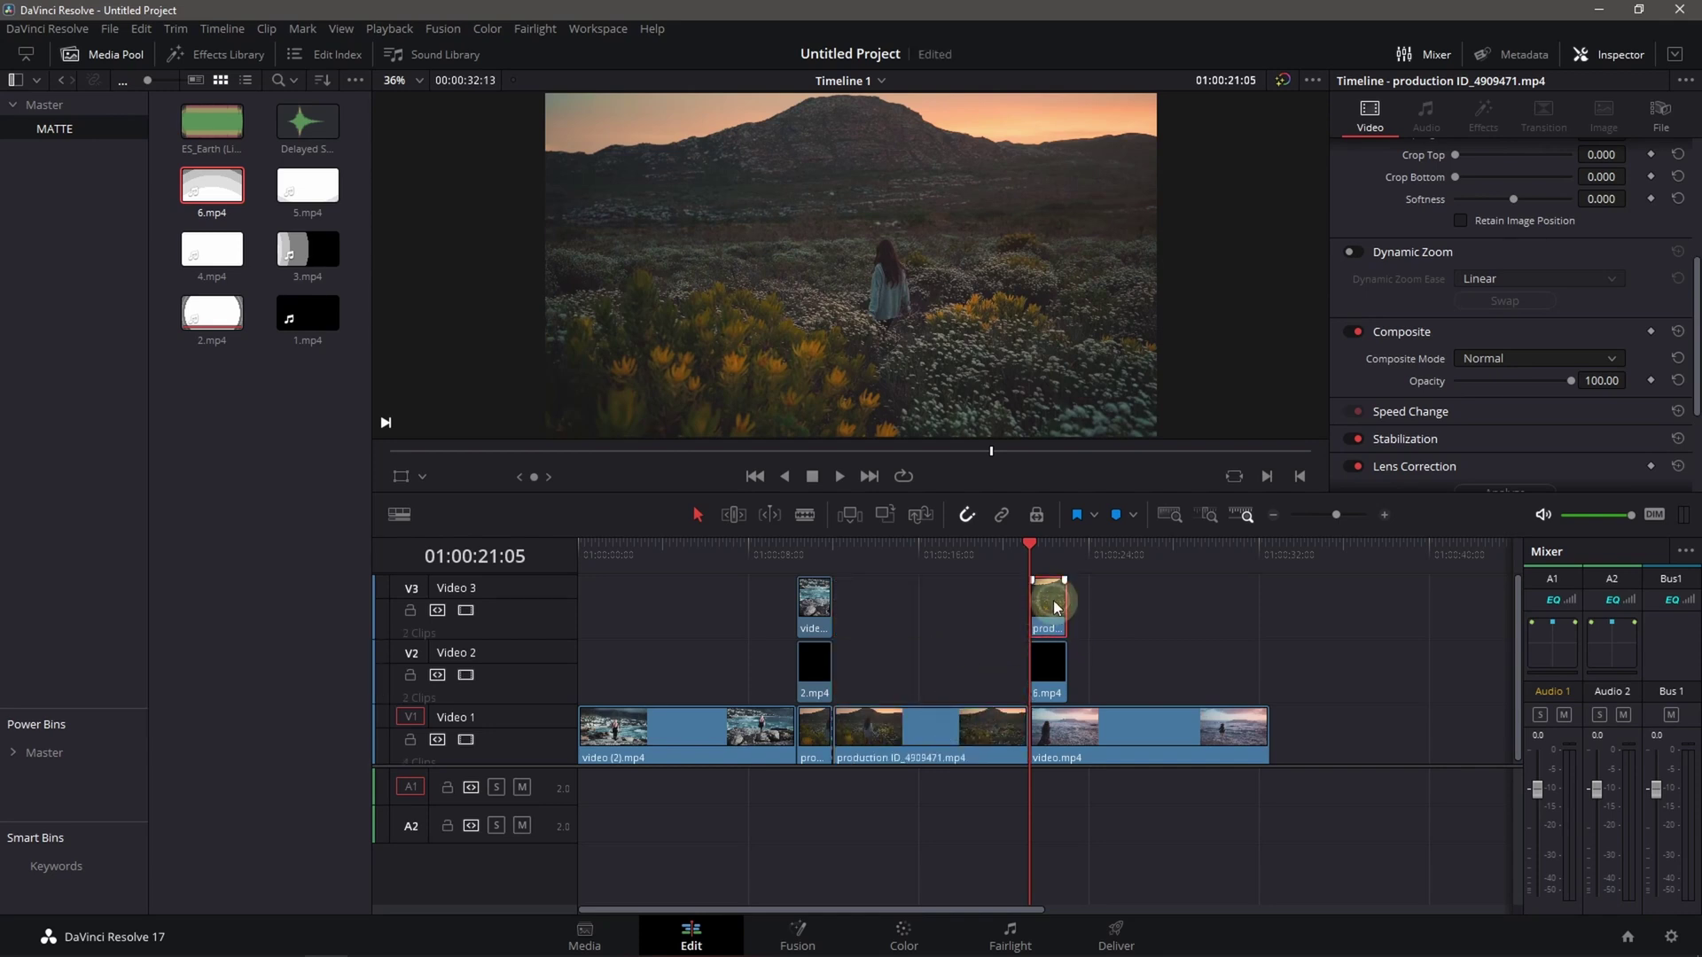
# Set the short production clip piece on Video 3 to Foreground composite mode.
pyautogui.scroll(2, 1570, 311)
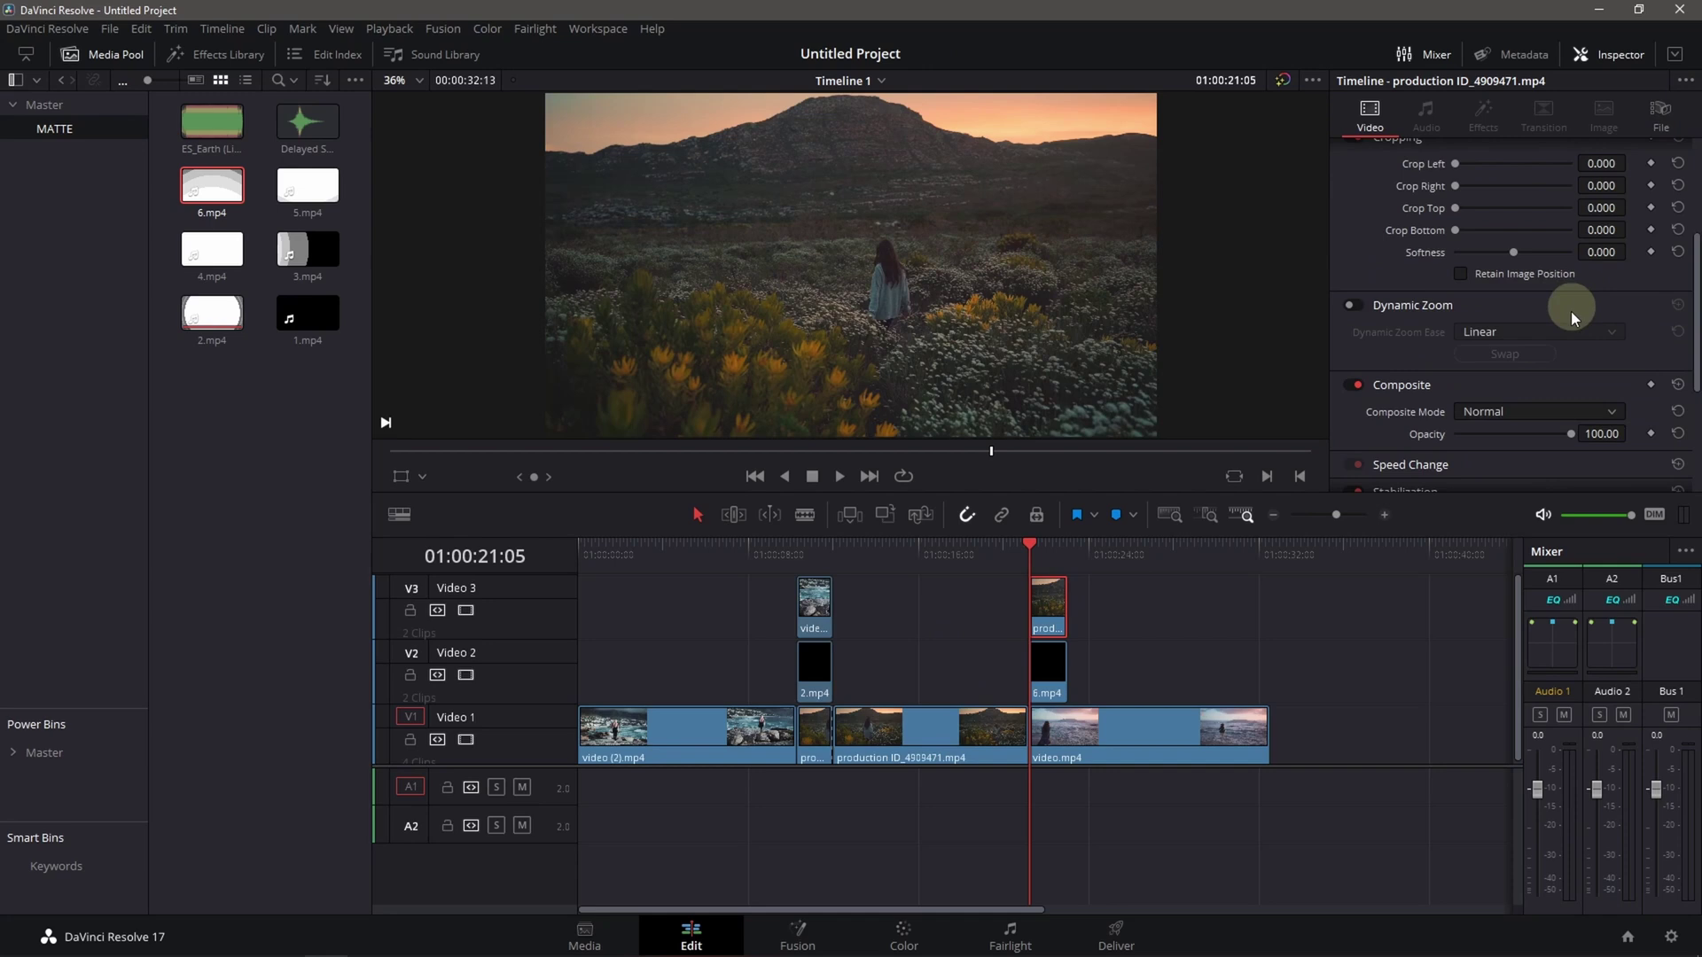
pyautogui.click(1526, 413)
pyautogui.scroll(-2, 1512, 534)
pyautogui.scroll(-2, 1513, 541)
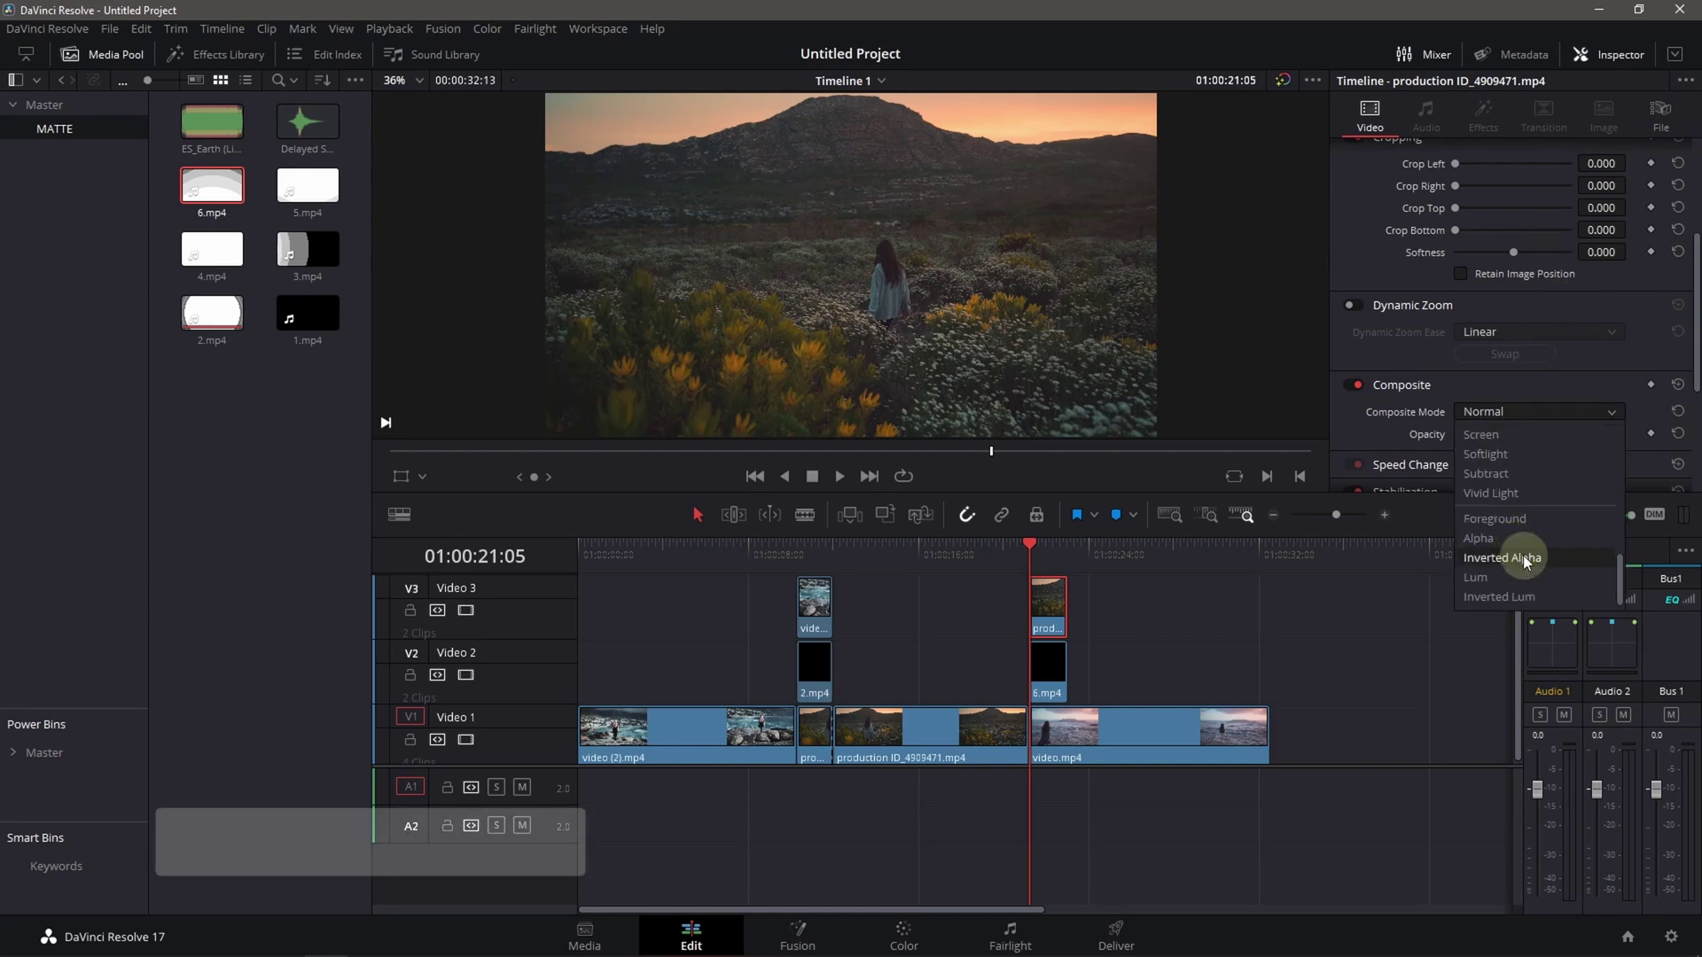
pyautogui.click(1496, 519)
# Set the 6.mp4 matte to Inverted Lum and play back the second transition.
pyautogui.click(1052, 676)
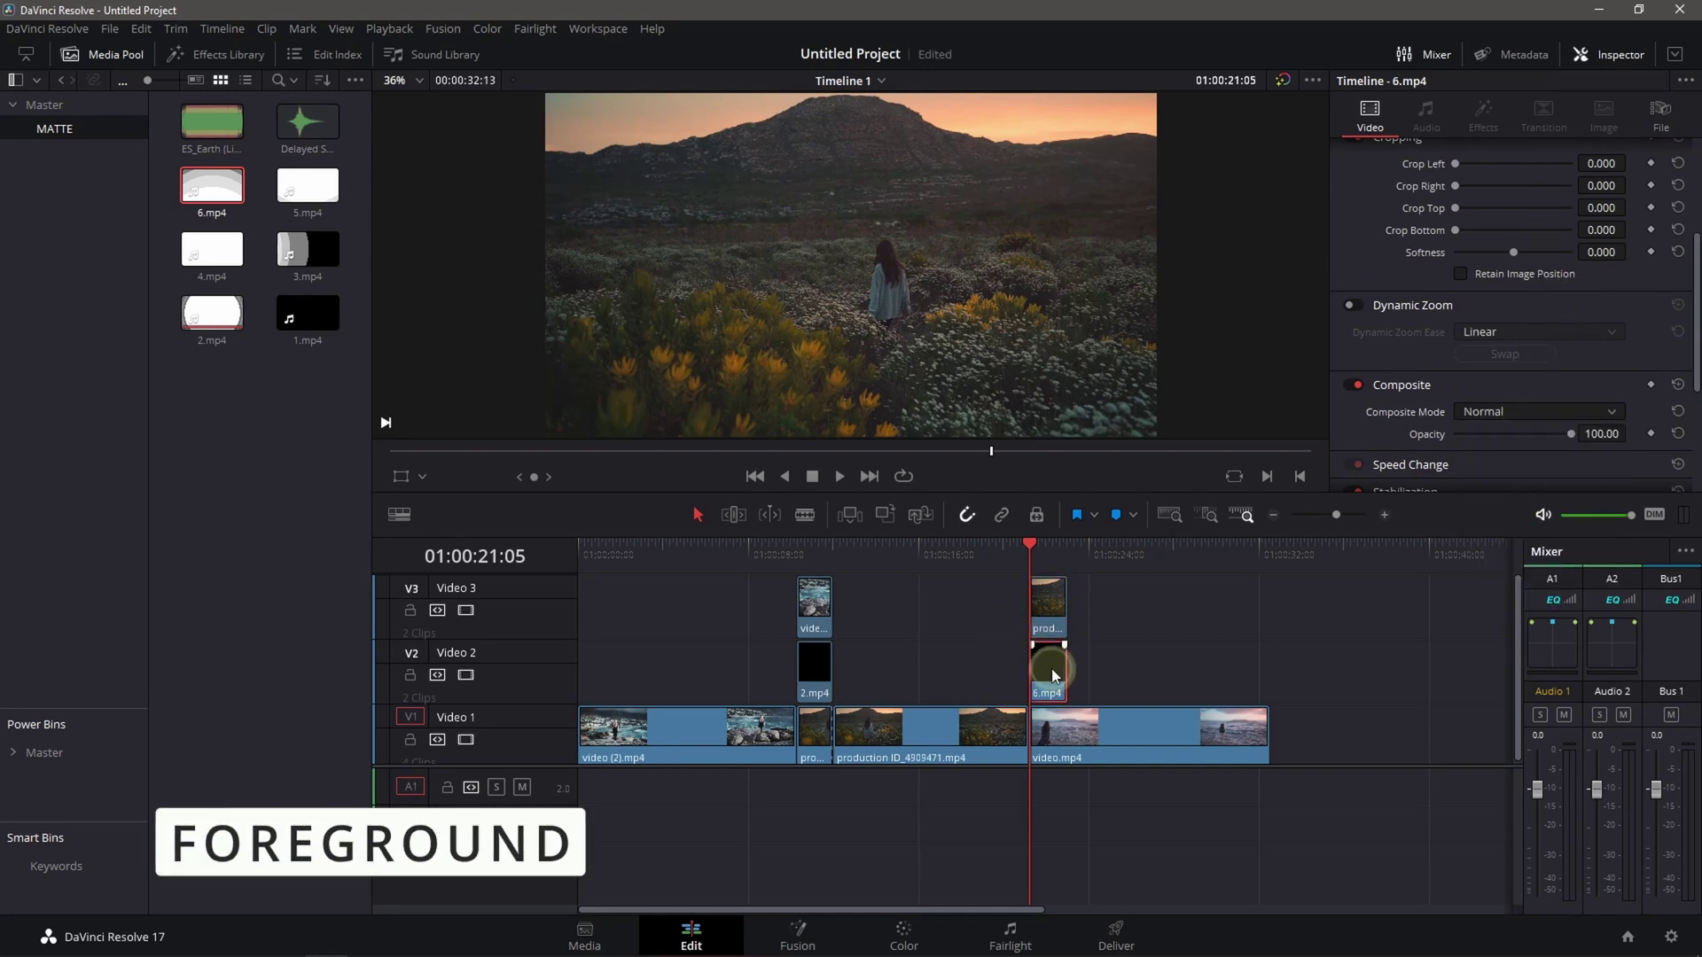
pyautogui.click(1533, 411)
pyautogui.scroll(-2, 1540, 525)
pyautogui.scroll(-1, 1542, 534)
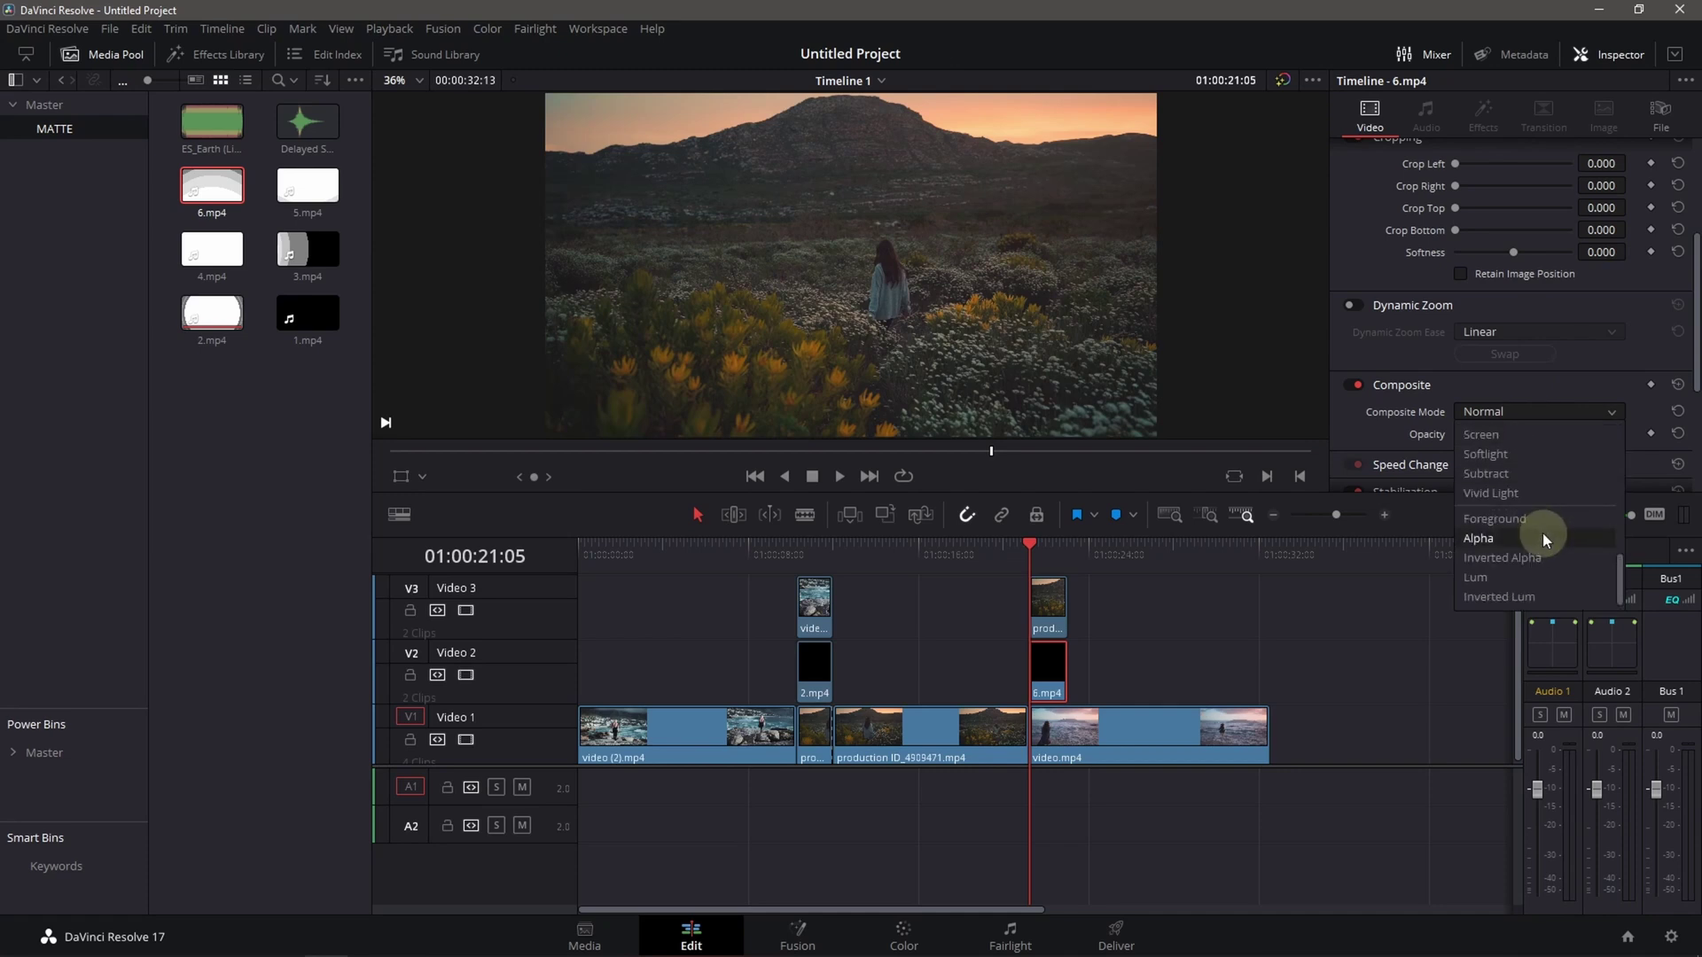
pyautogui.click(1489, 597)
pyautogui.moveTo(1029, 543); pyautogui.dragTo(1012, 546)
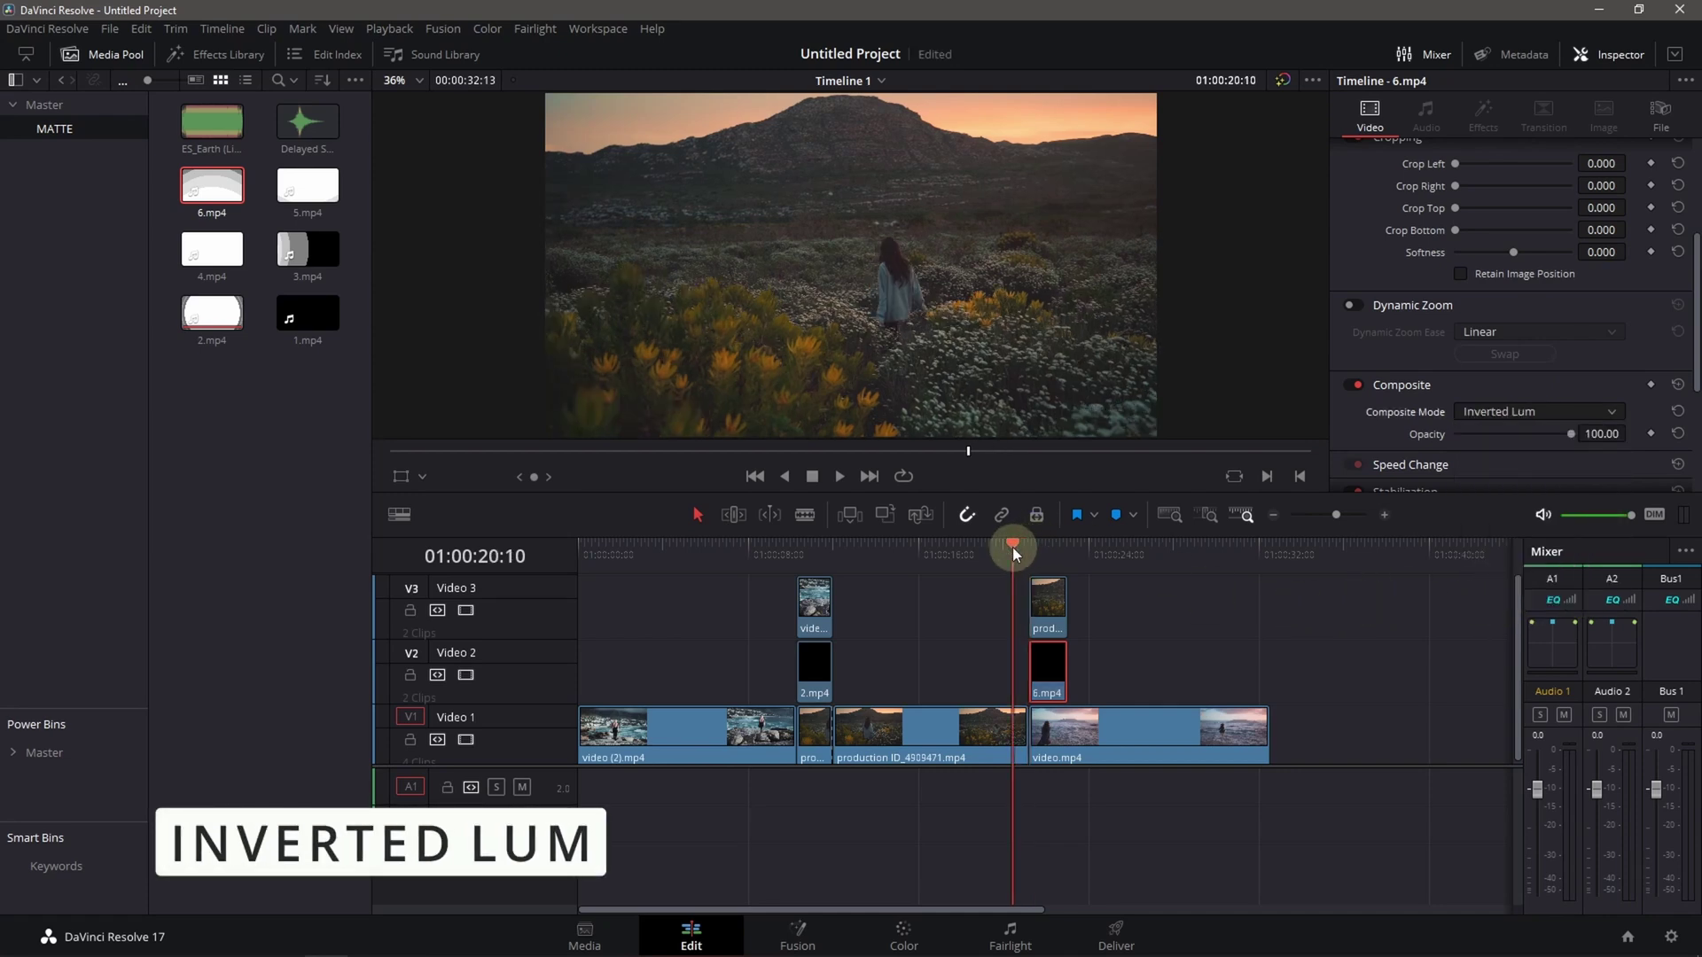
pyautogui.press('space')
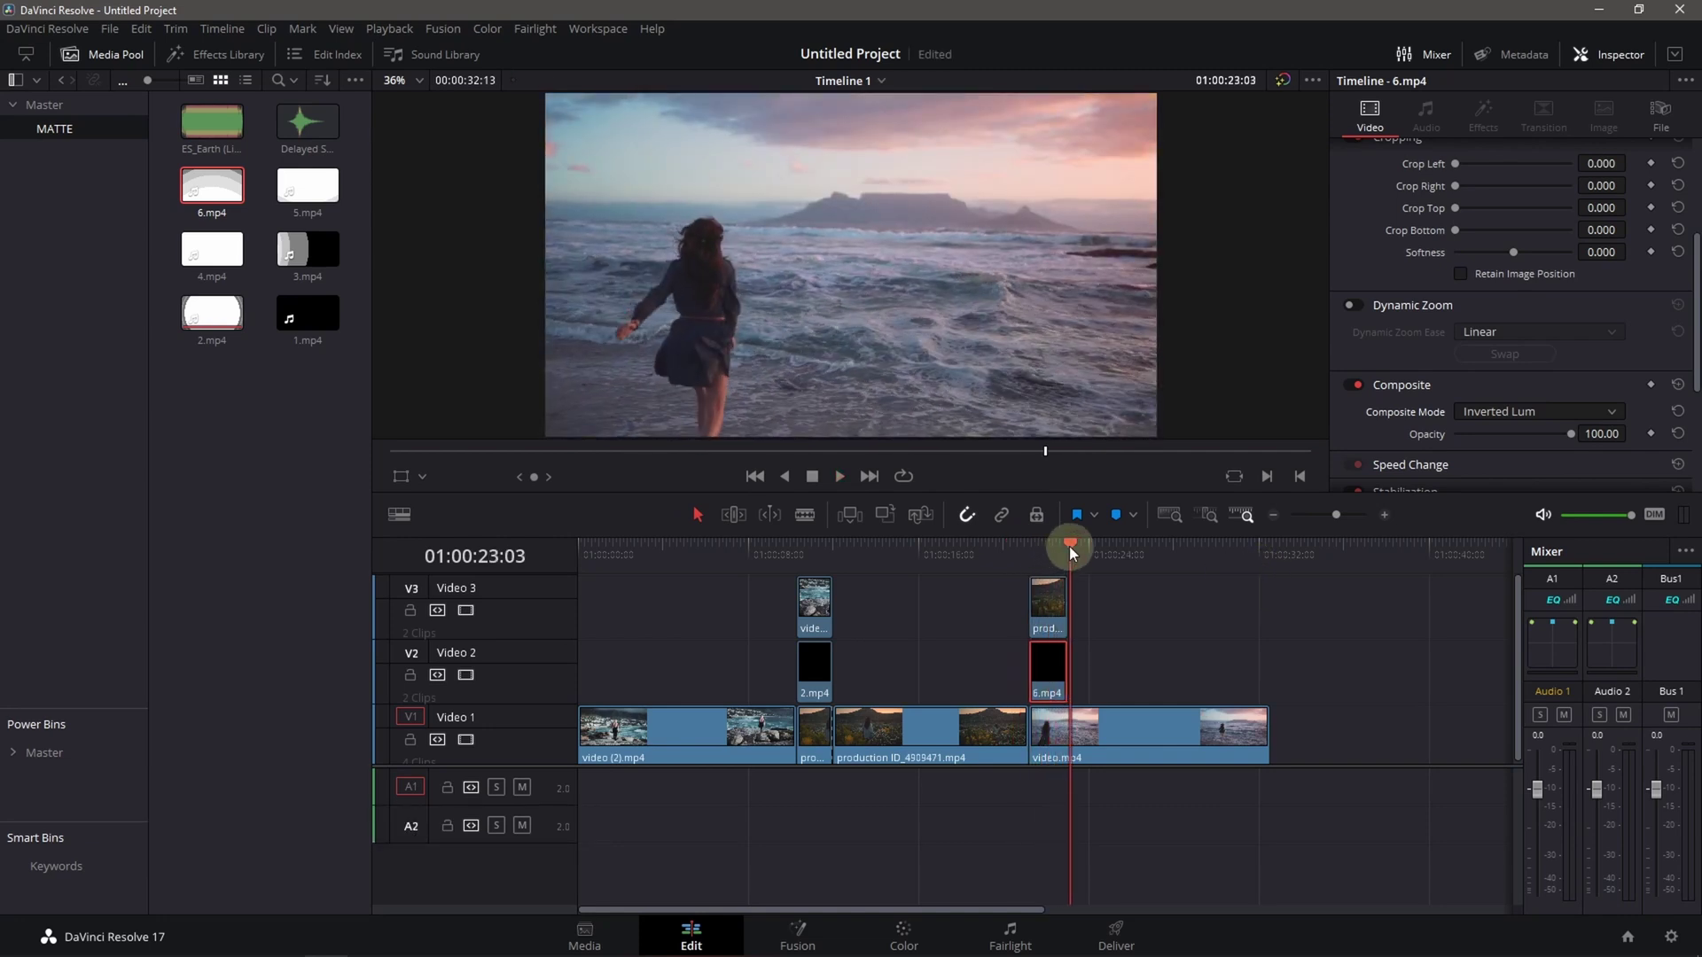
pyautogui.moveTo(1069, 546); pyautogui.dragTo(796, 549)
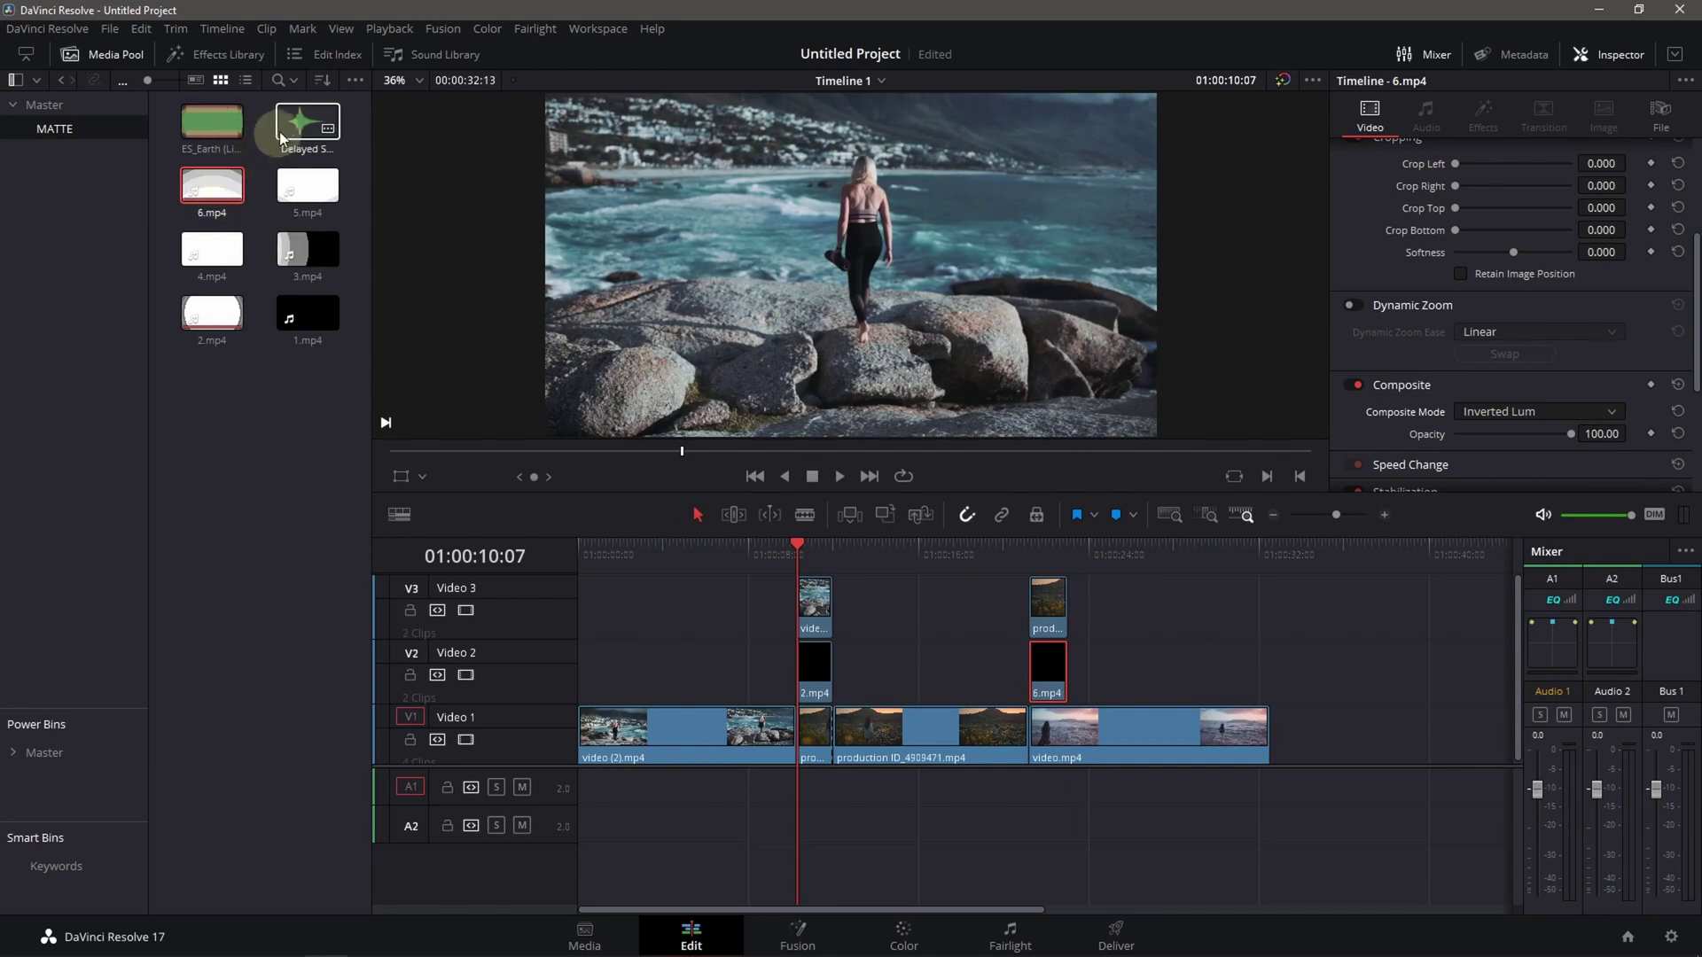
# Add Delayed Swoosh.mp3 on Audio 1, extend the first swoosh to 01:00:09:18, and preview both transitions.
pyautogui.moveTo(303, 121)
pyautogui.mouseDown()
pyautogui.moveTo(797, 778)
pyautogui.moveTo(1059, 789)
pyautogui.mouseUp()
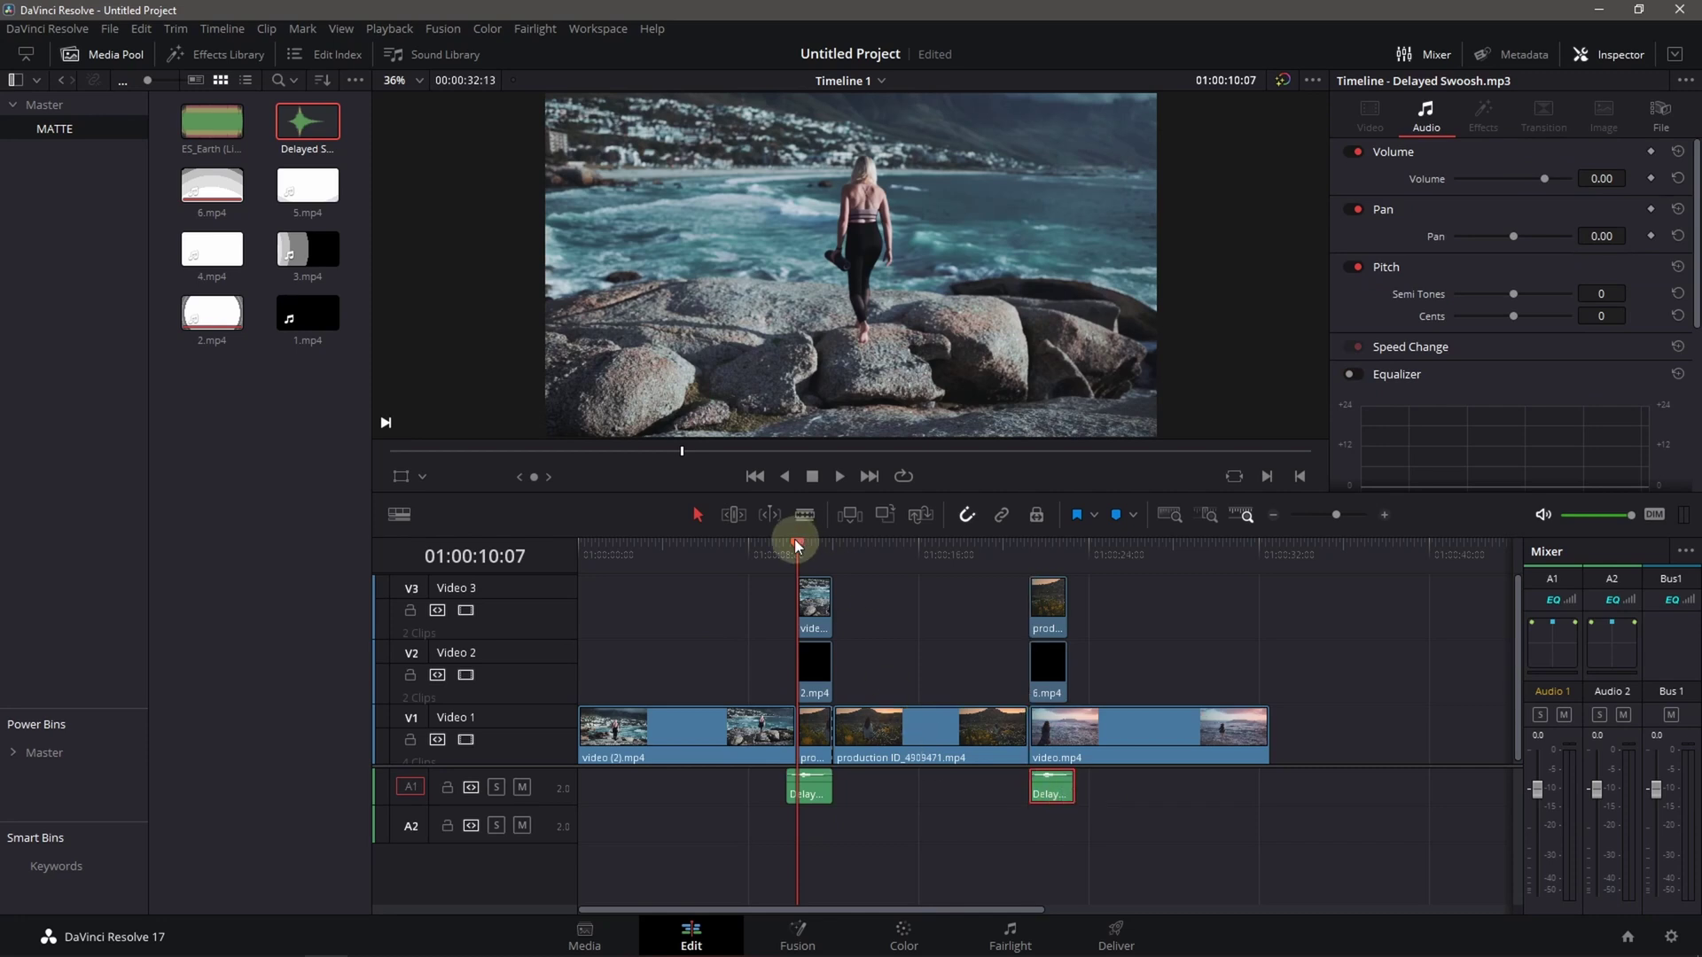
pyautogui.moveTo(795, 545); pyautogui.dragTo(785, 545)
pyautogui.moveTo(833, 791); pyautogui.dragTo(838, 791)
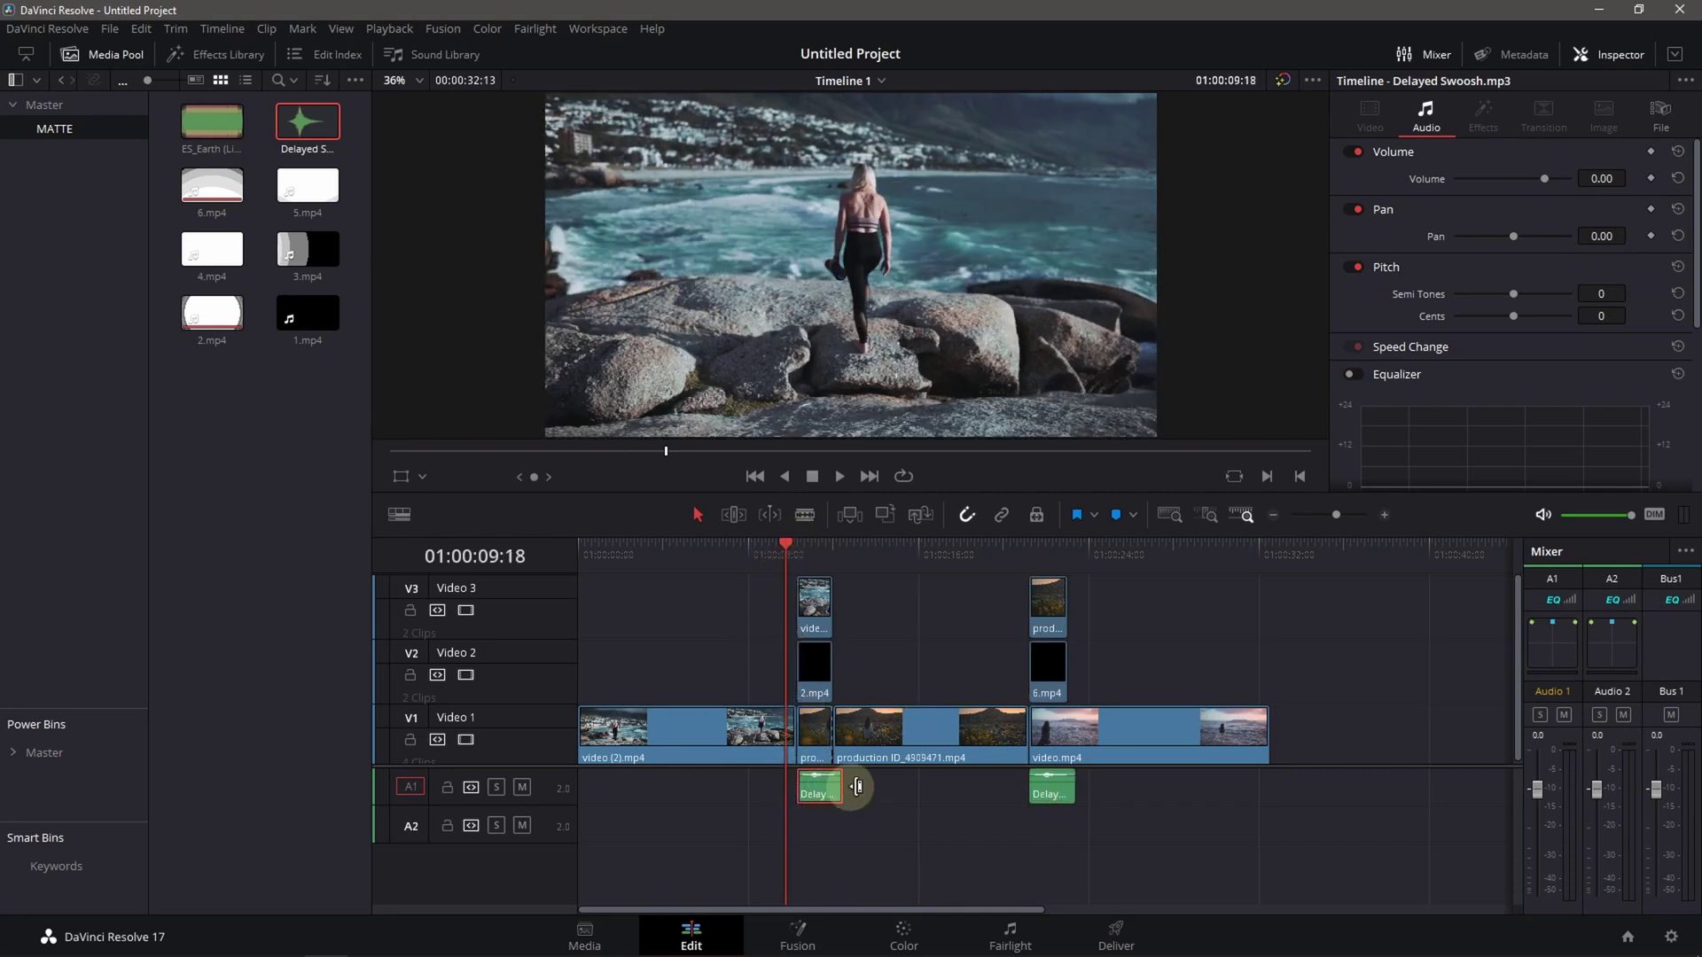
pyautogui.press('space')
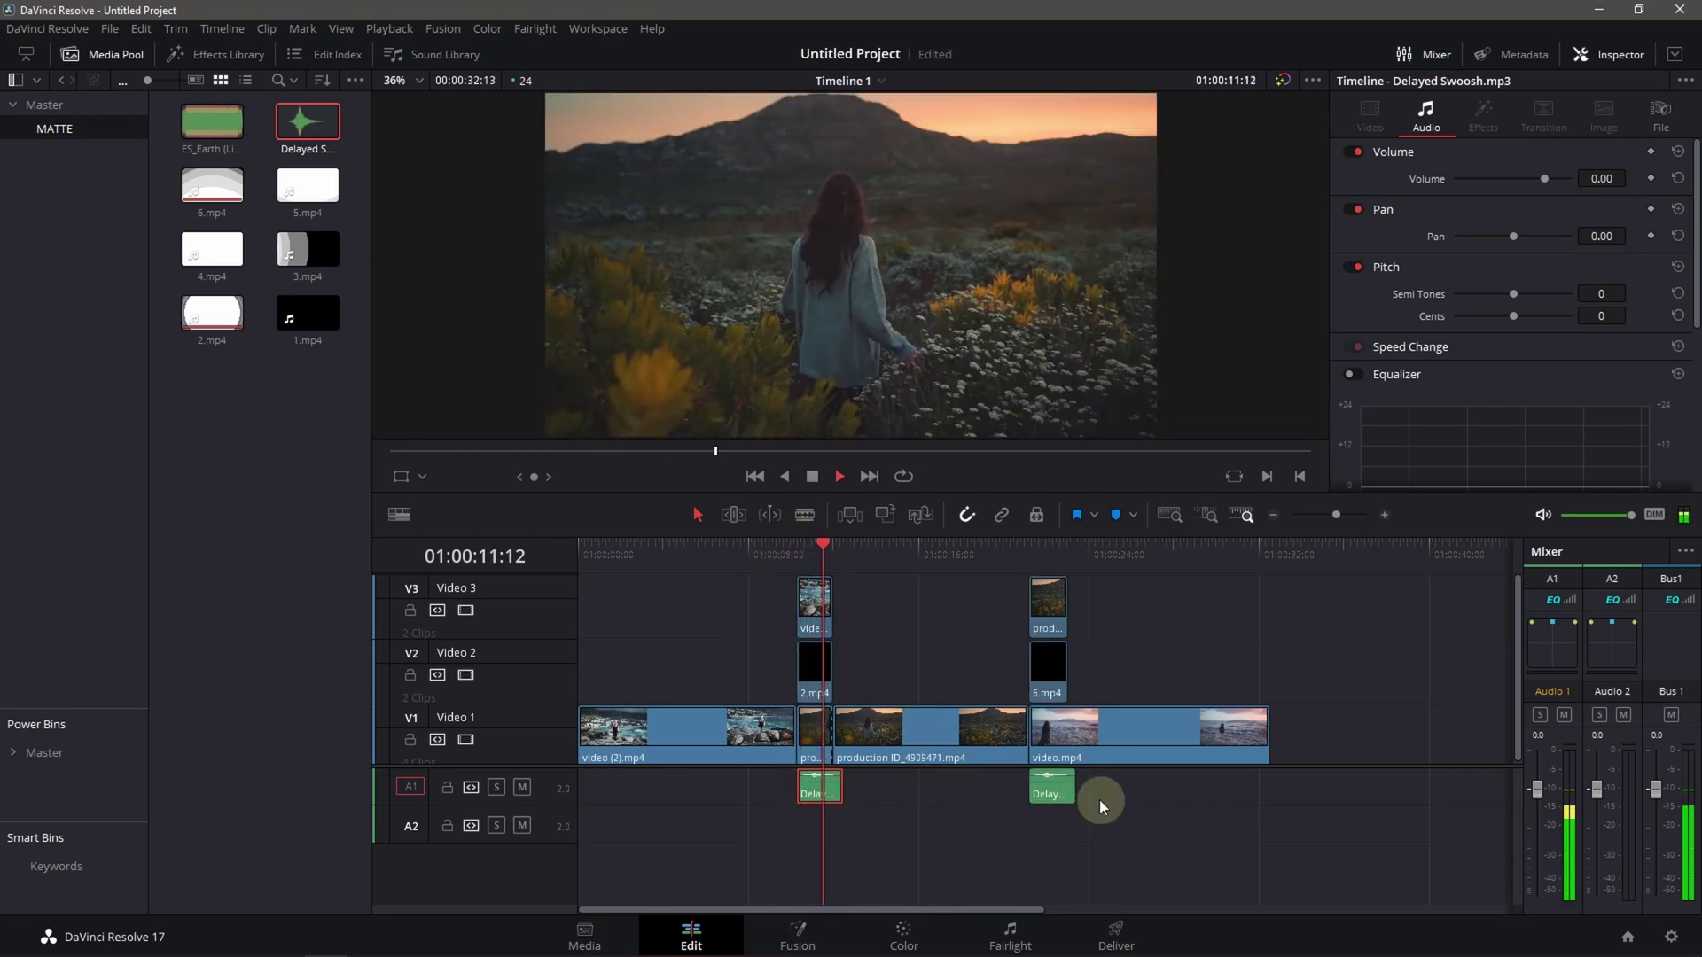
pyautogui.moveTo(842, 546); pyautogui.dragTo(1007, 597)
pyautogui.press('space')
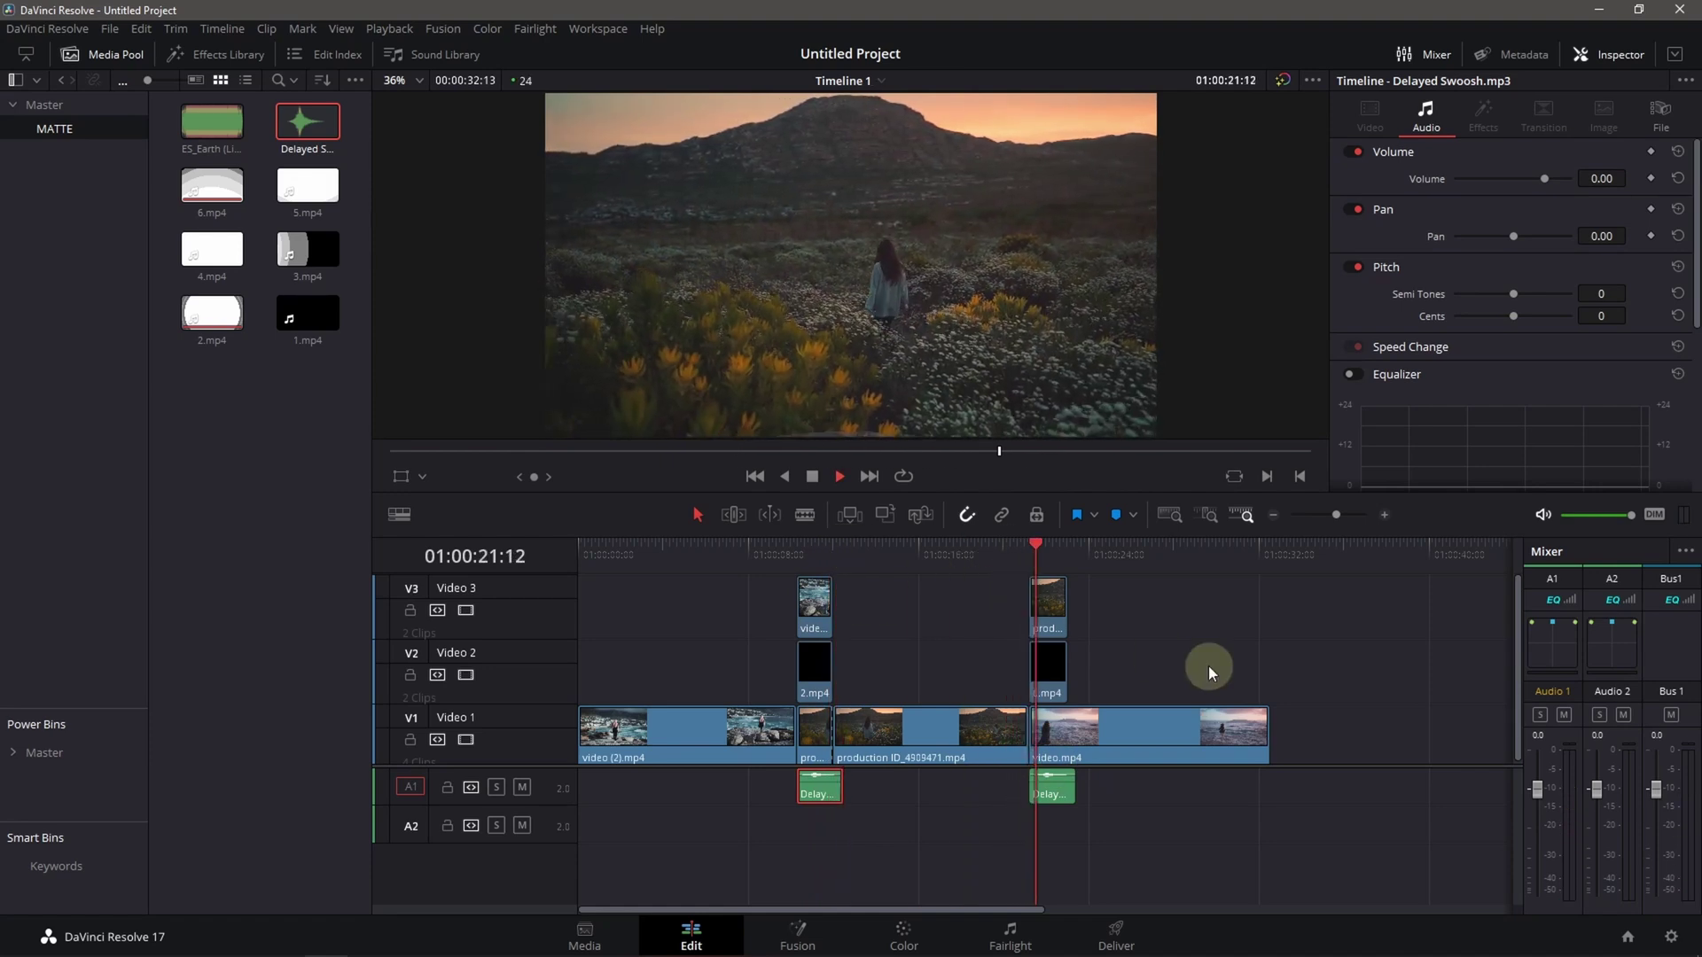
pyautogui.press('space')
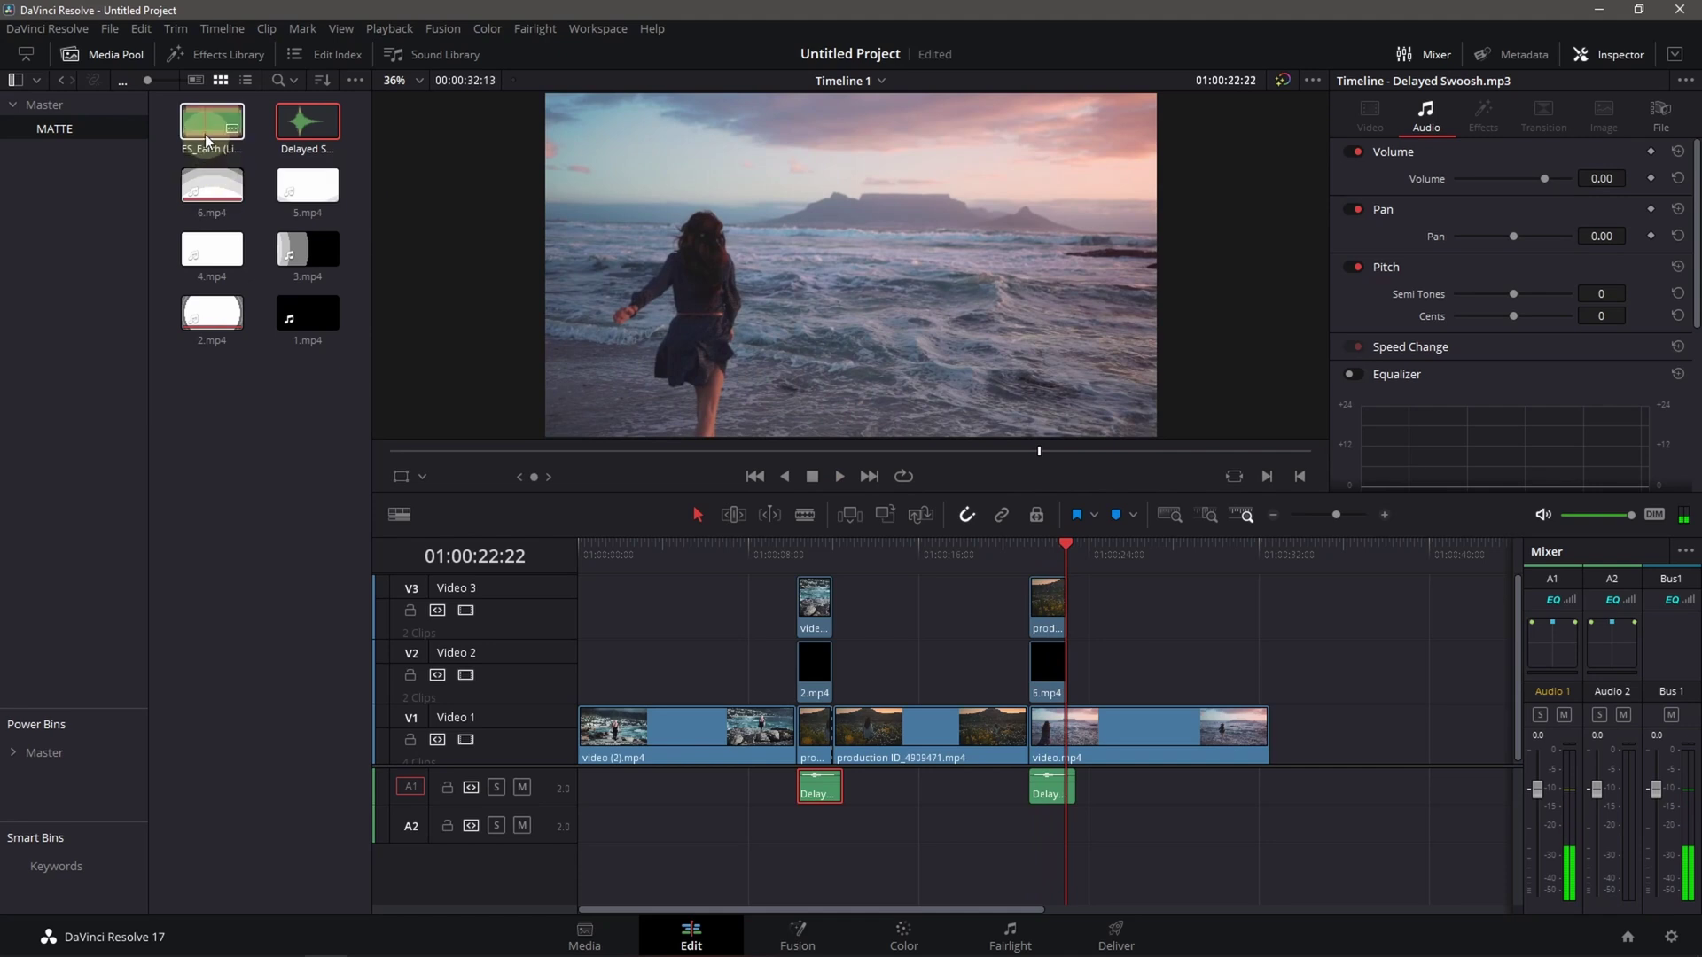
# Place ES_Earth (Light It Up) on A2 from the start and play back to check its -10 dB level.
pyautogui.moveTo(212, 121); pyautogui.dragTo(585, 826)
pyautogui.moveTo(1066, 554); pyautogui.dragTo(754, 555)
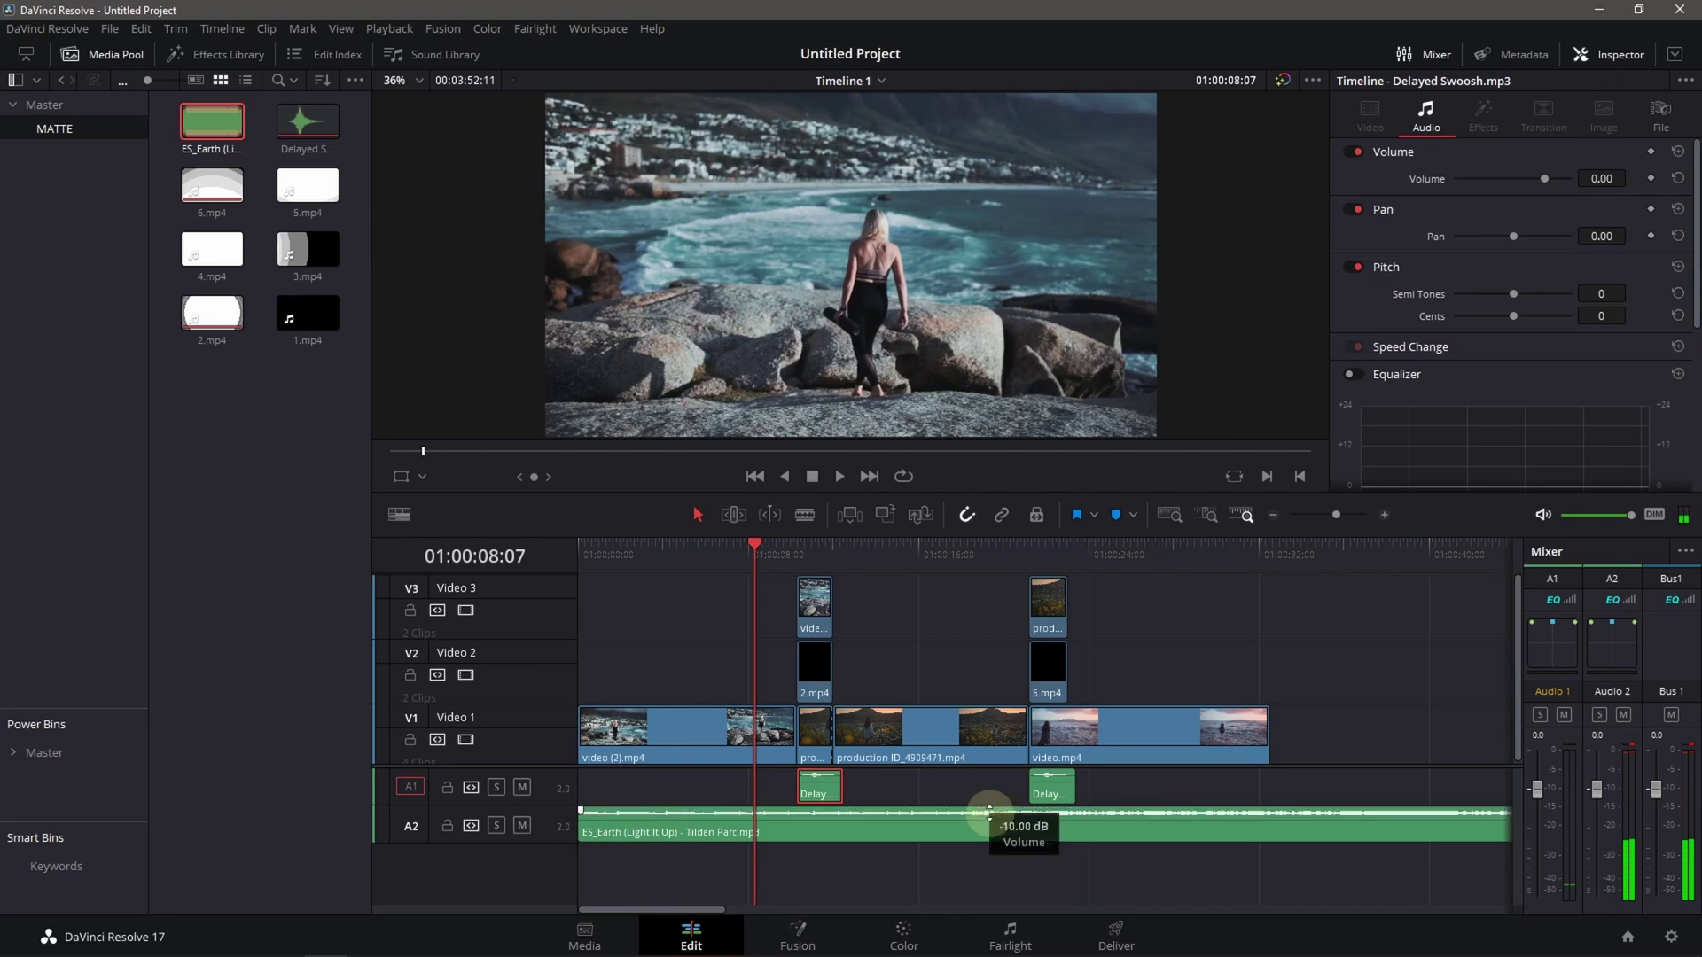
pyautogui.click(1080, 838)
pyautogui.press('space')
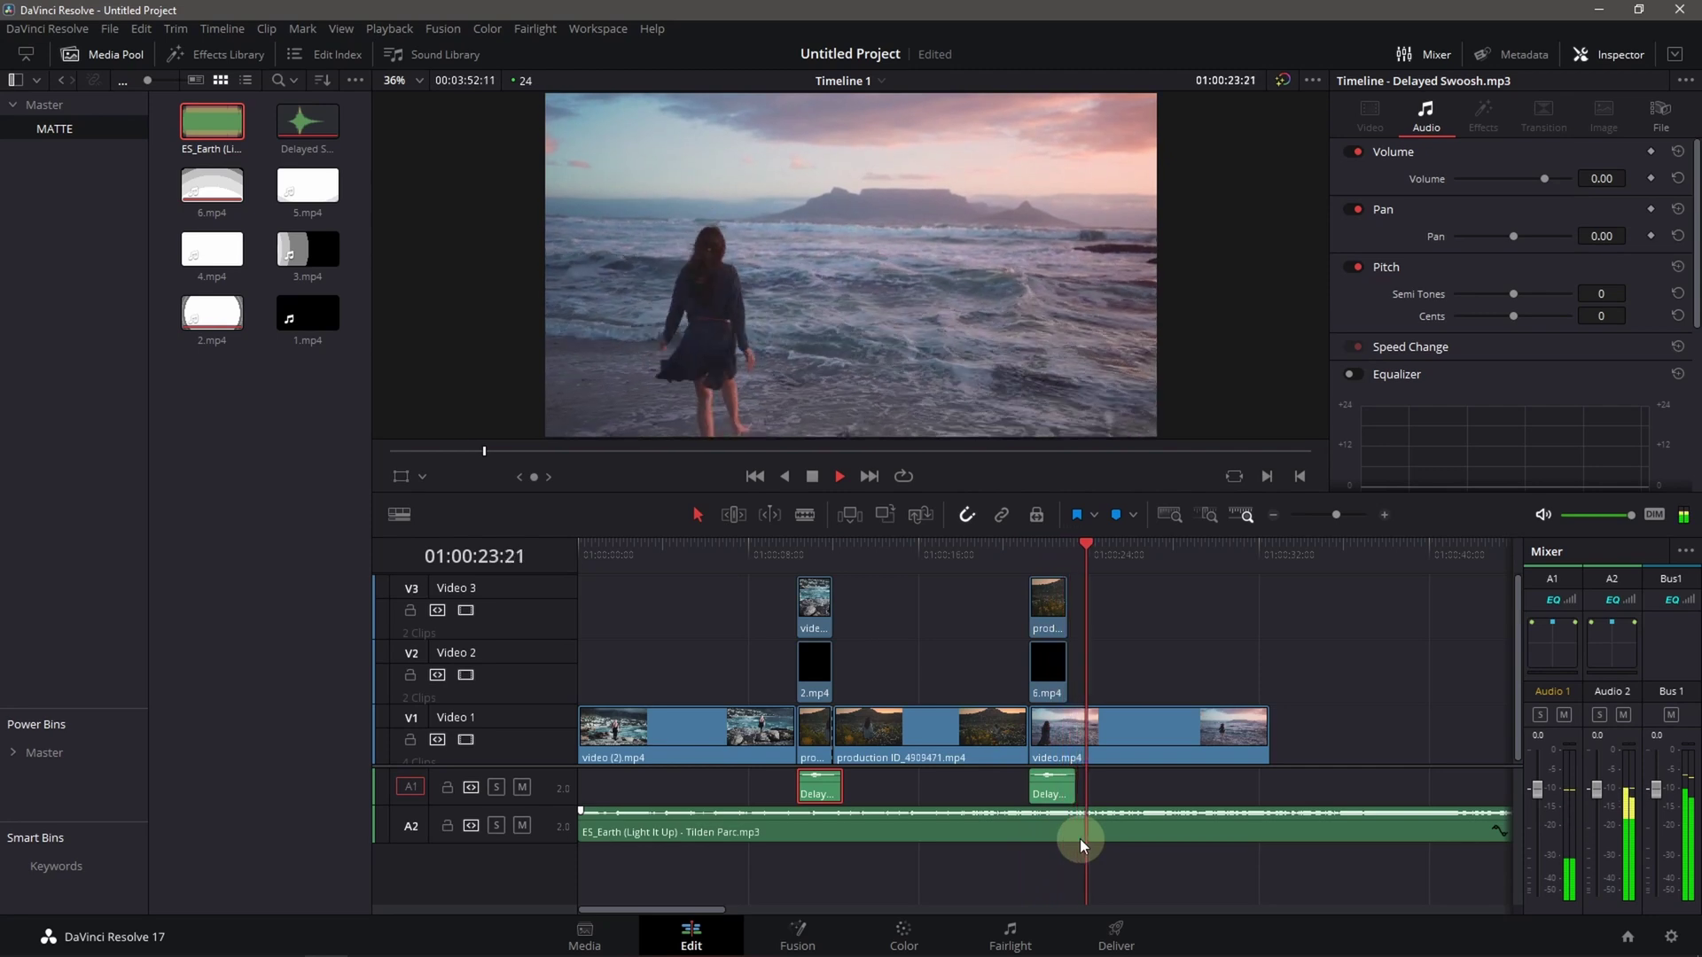
pyautogui.press('space')
pyautogui.click(1115, 828)
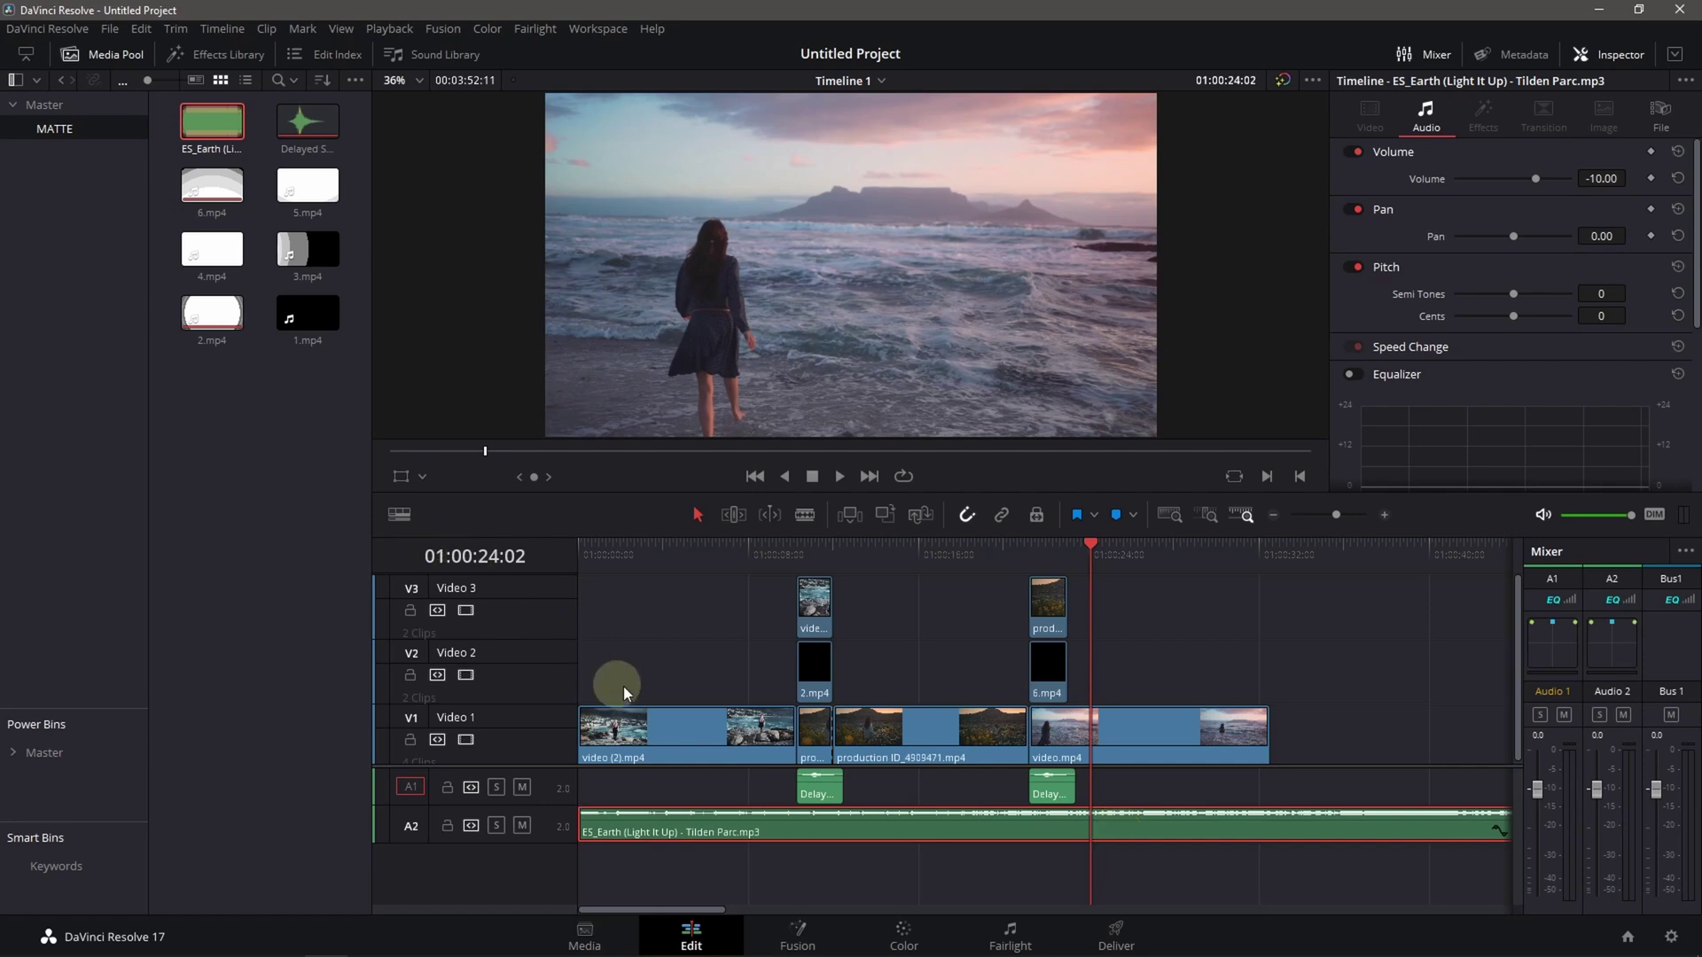
pyautogui.click(673, 729)
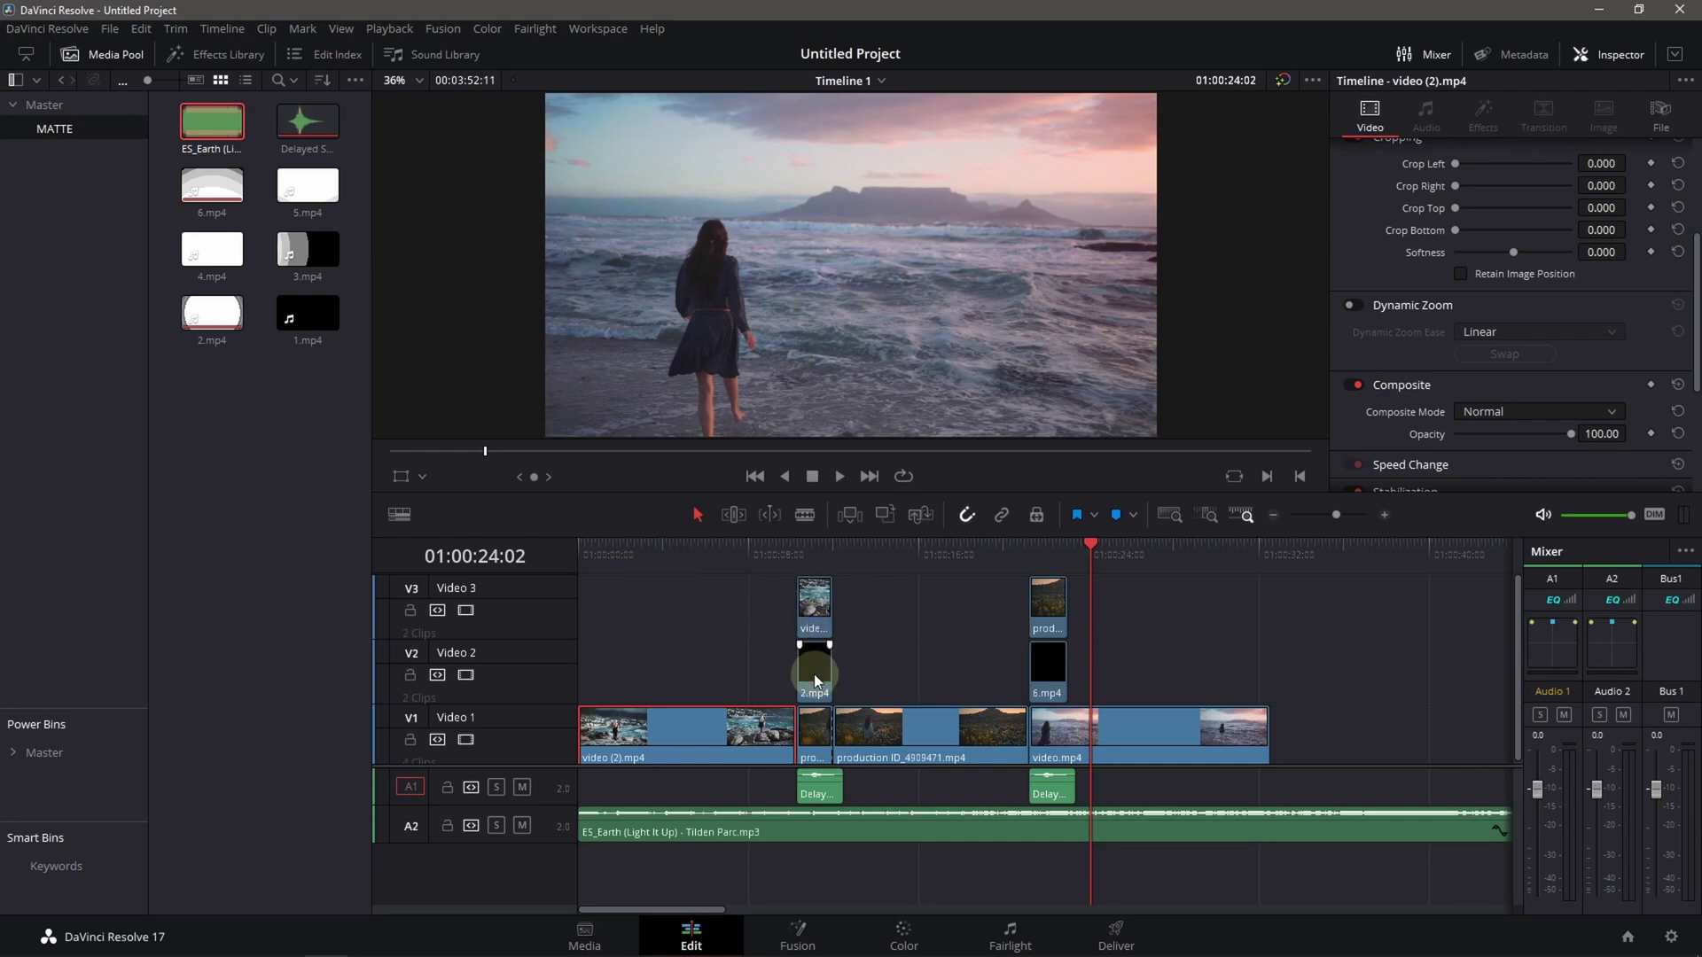
pyautogui.click(867, 746)
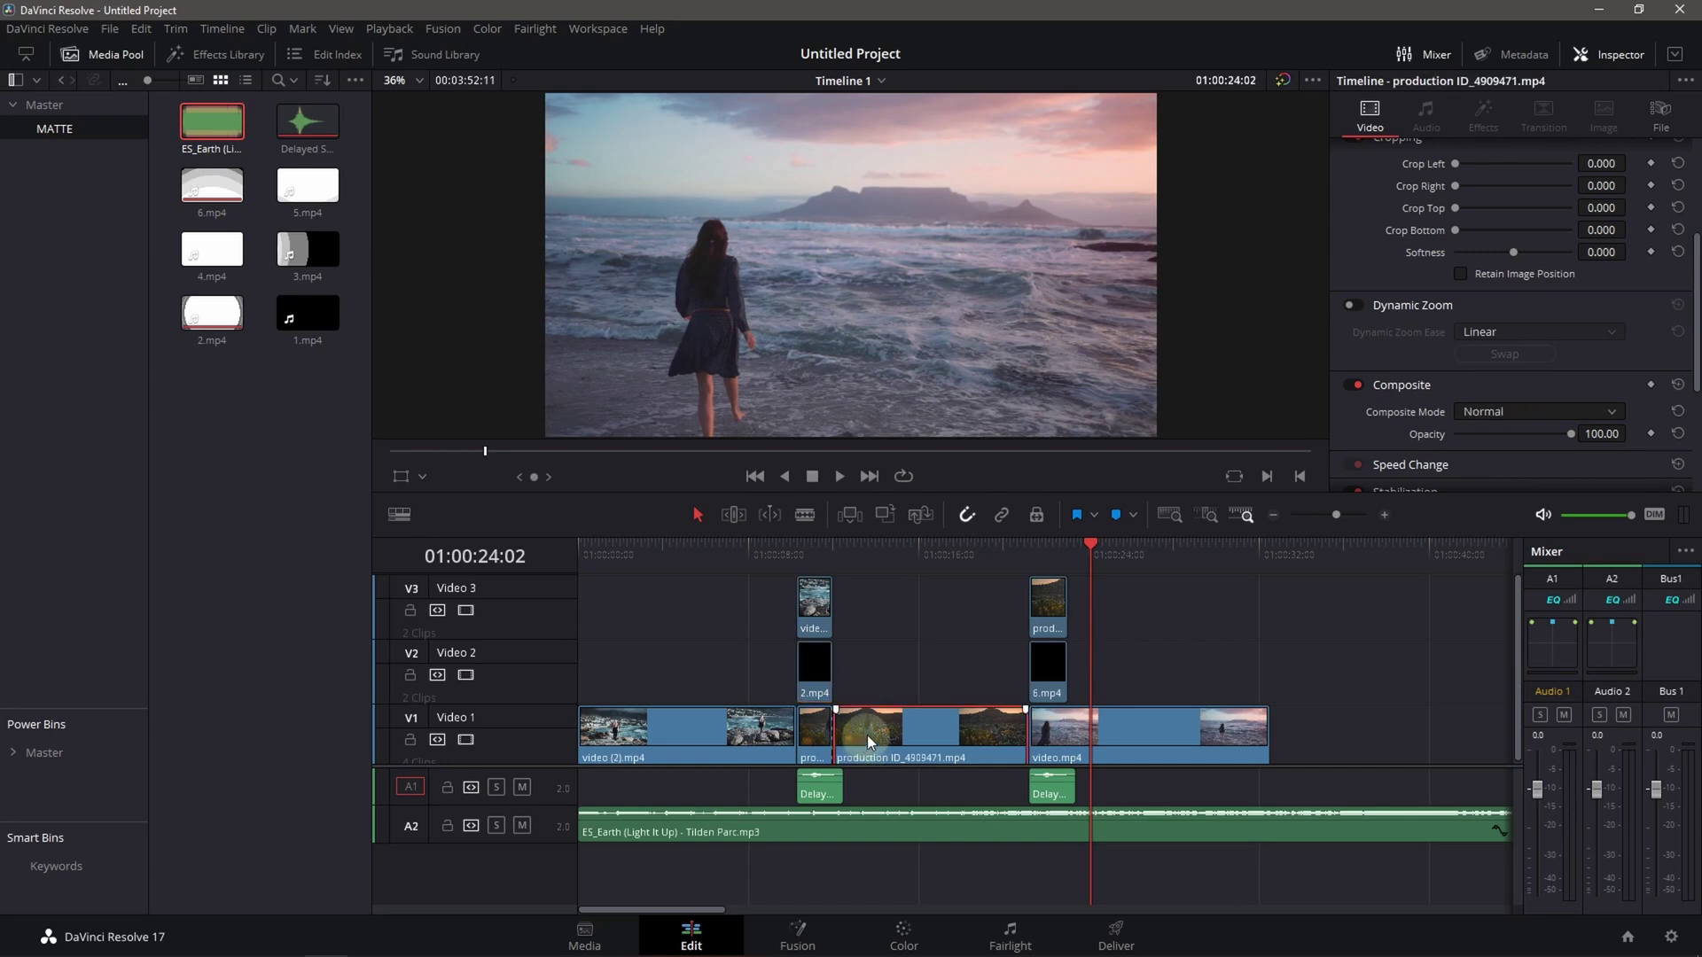